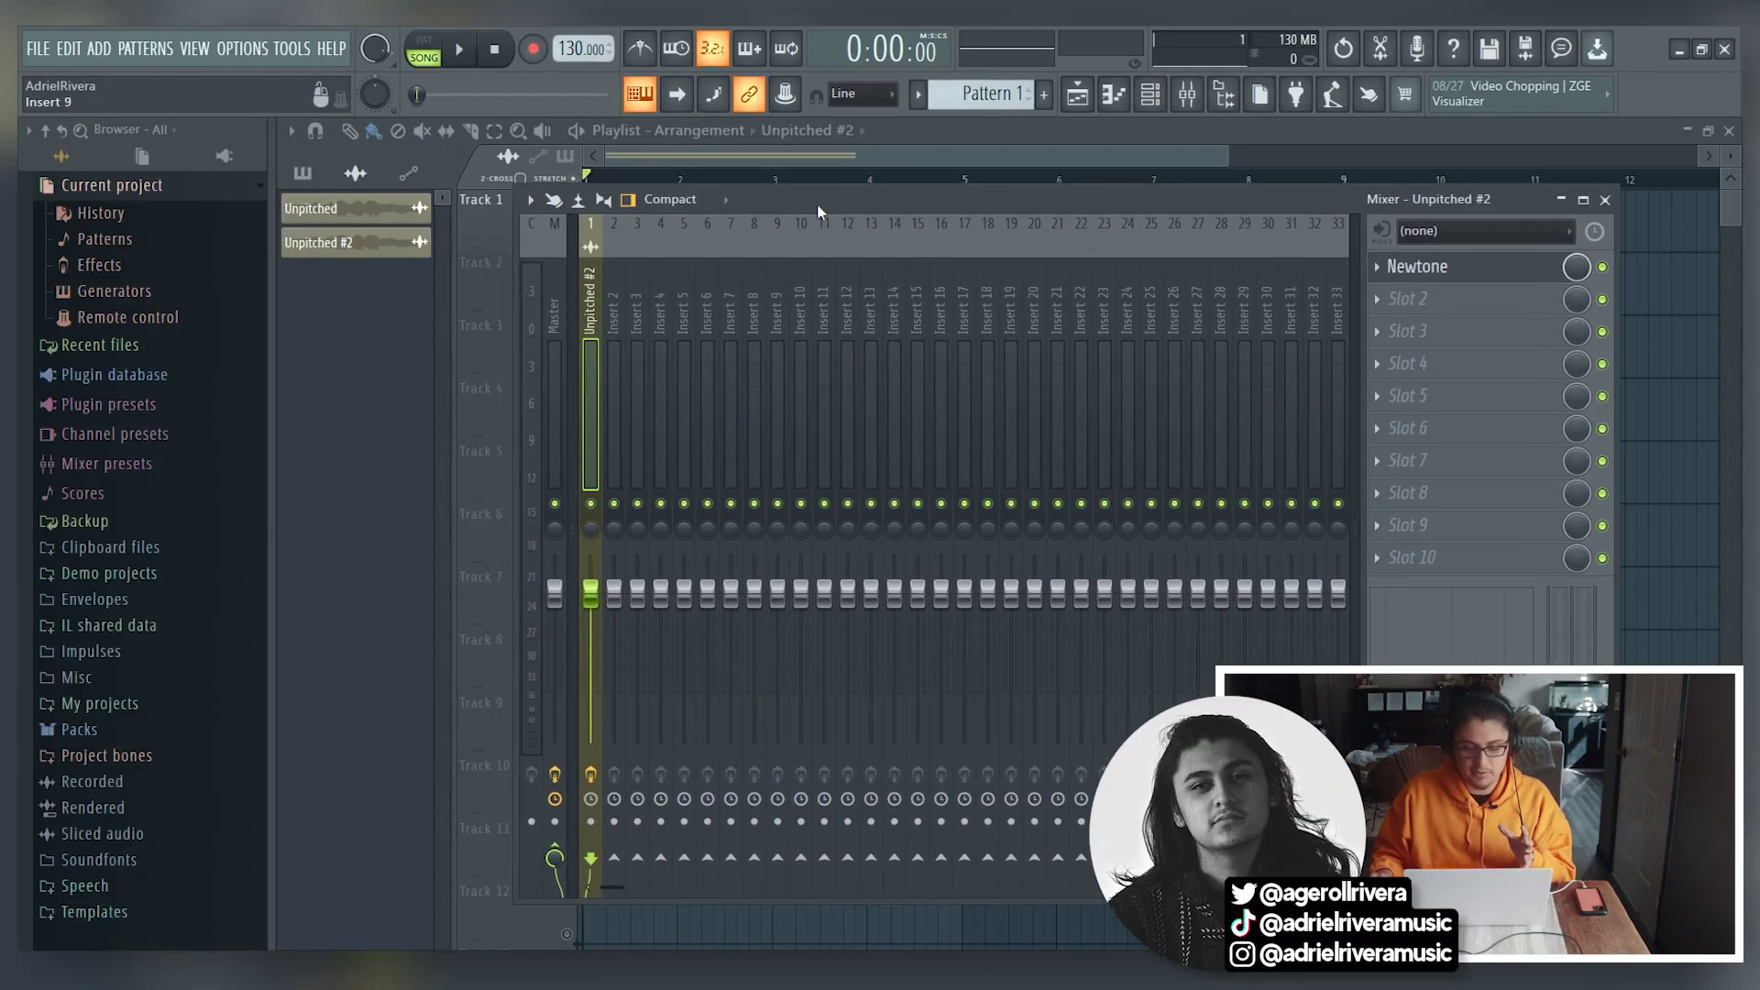
Open Newtone from the first effect slot of the Unpitched #2 mixer track and set Center to 100%.
left_click_drag(802, 201, 856, 197)
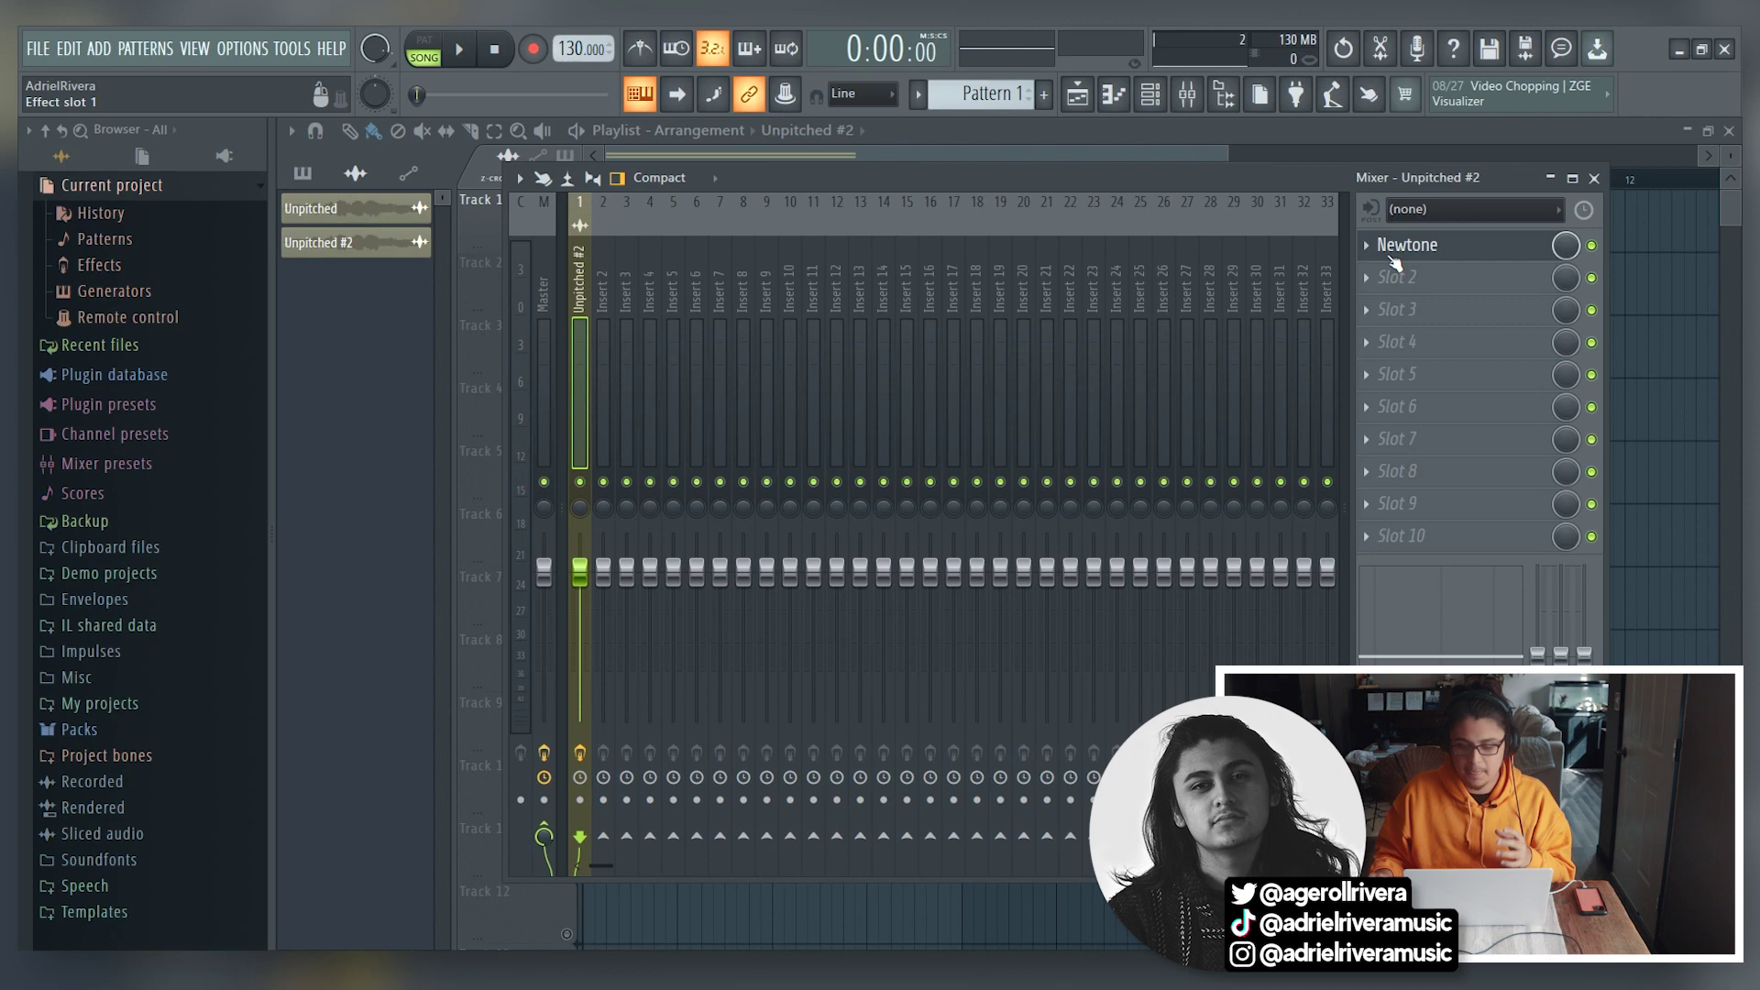
left_click(1393, 256)
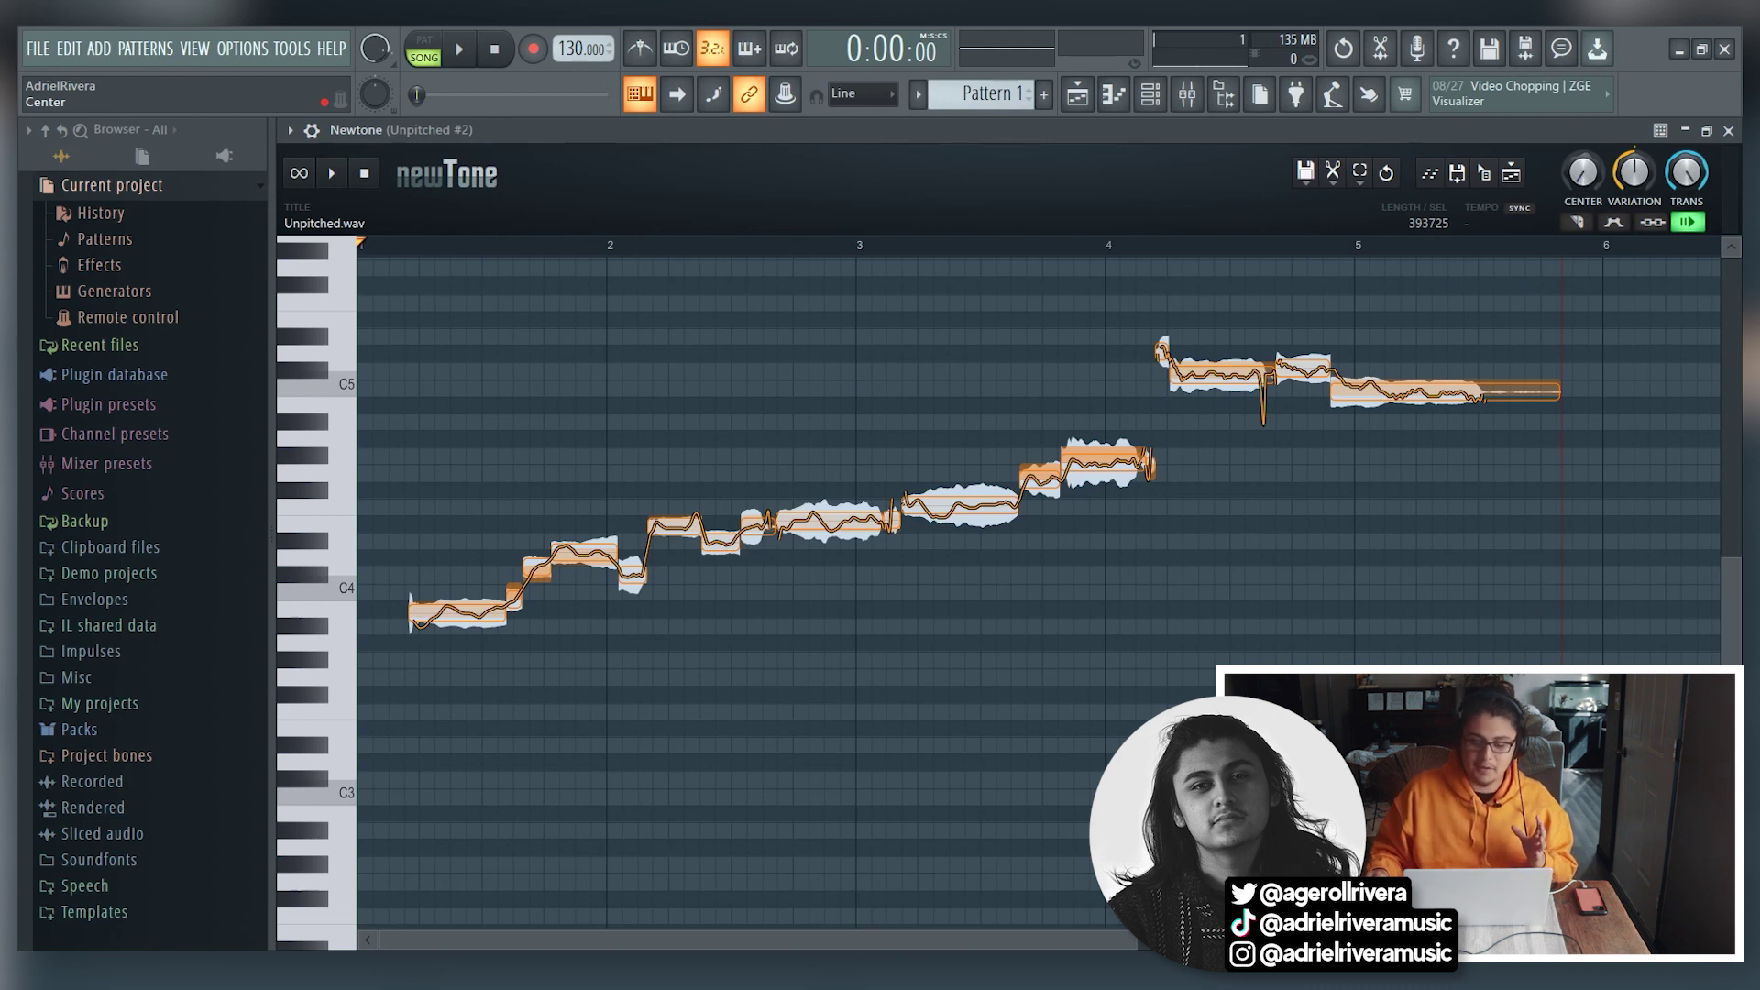
left_click_drag(1583, 172, 1583, 137)
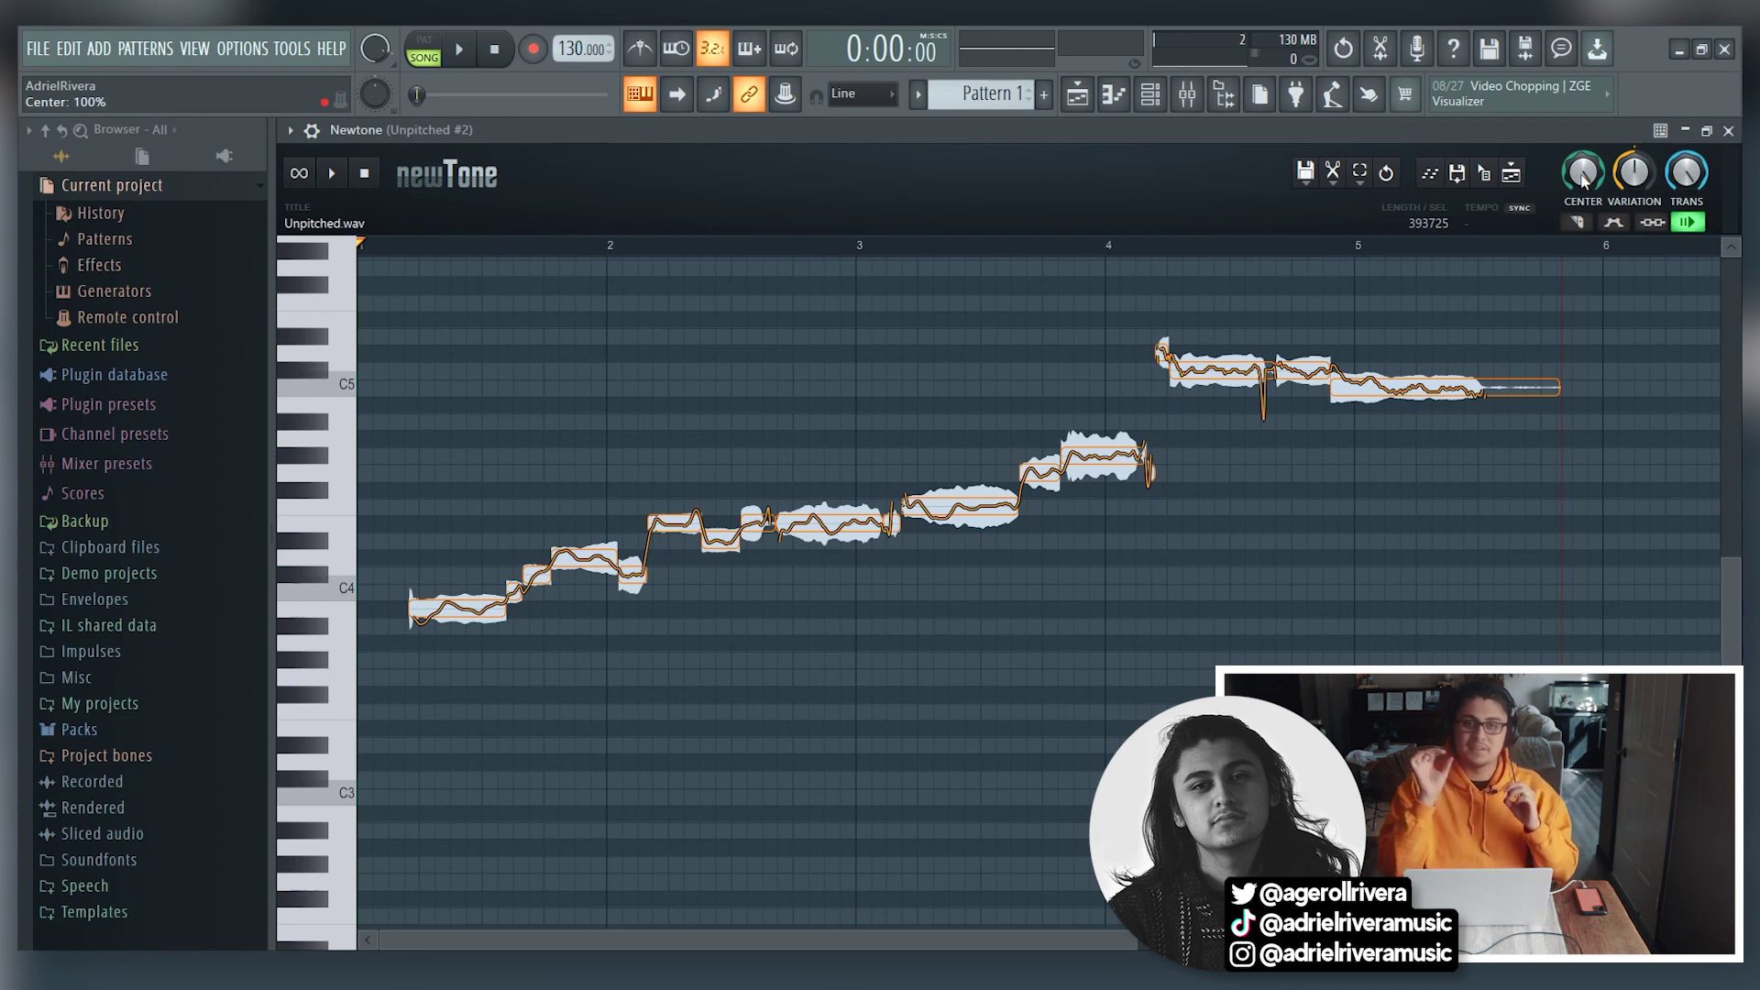
Set Newtone's Variation to 200% and audition the exaggerated pitch movement in the middle of the vocal.
left_click(1629, 172)
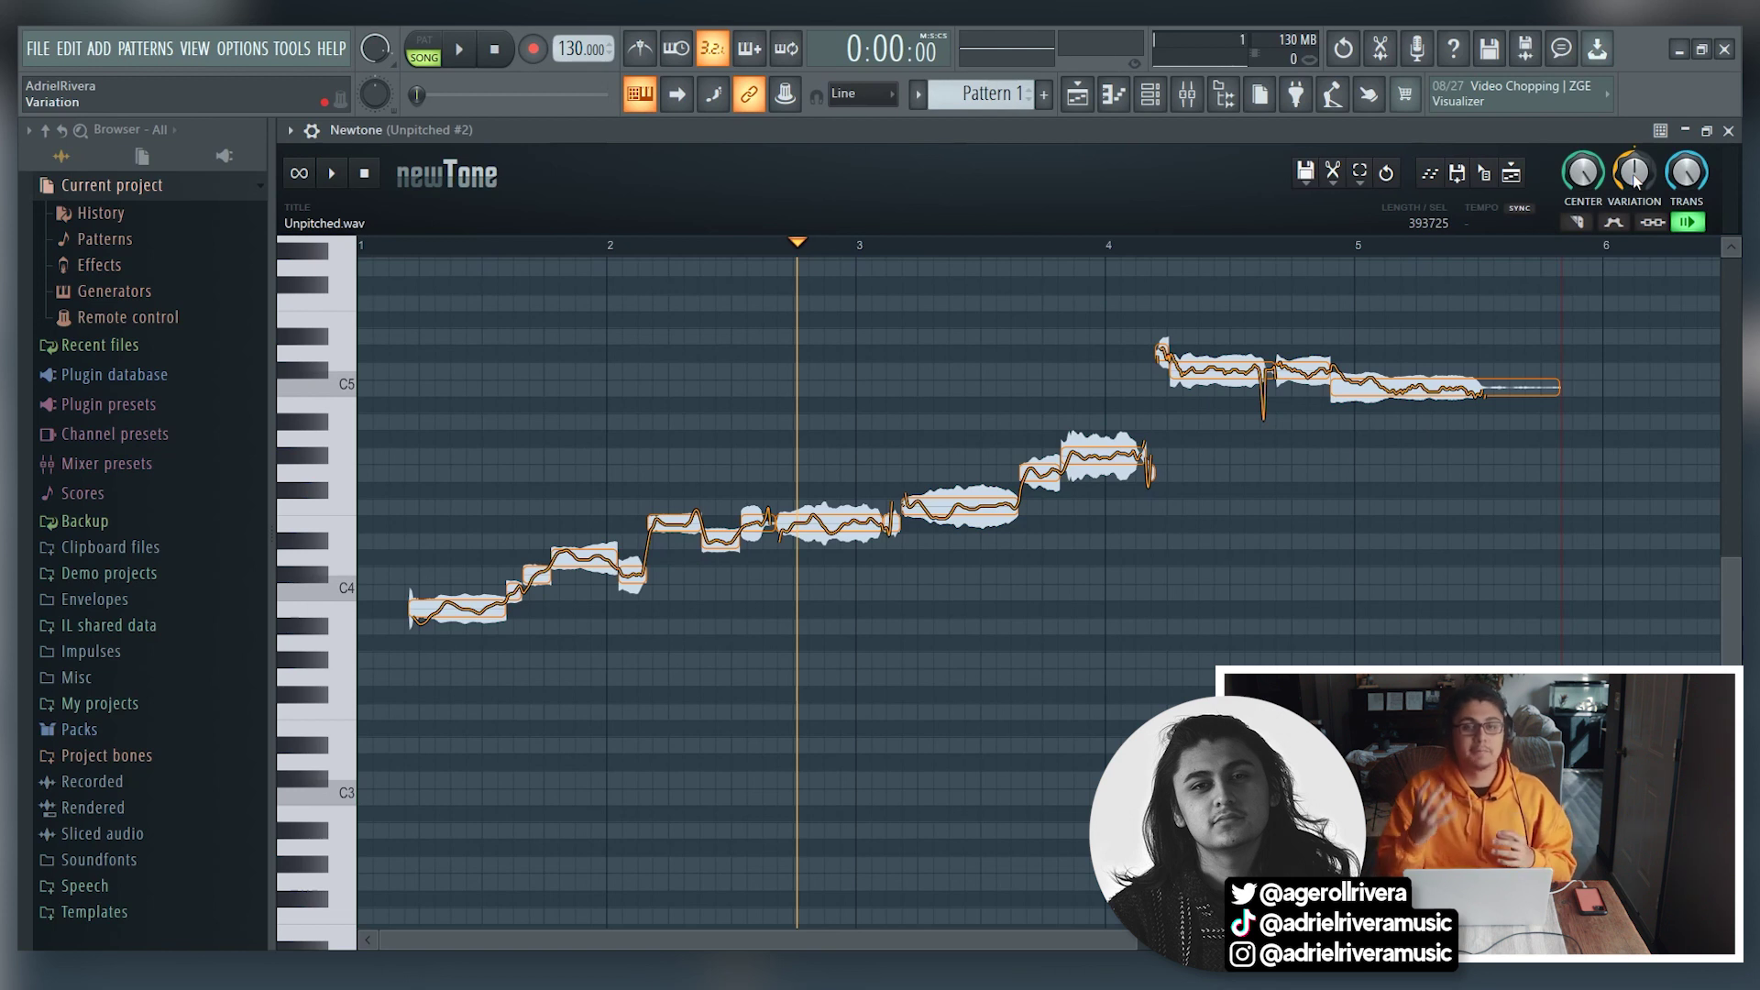
left_click_drag(1634, 172, 1633, 137)
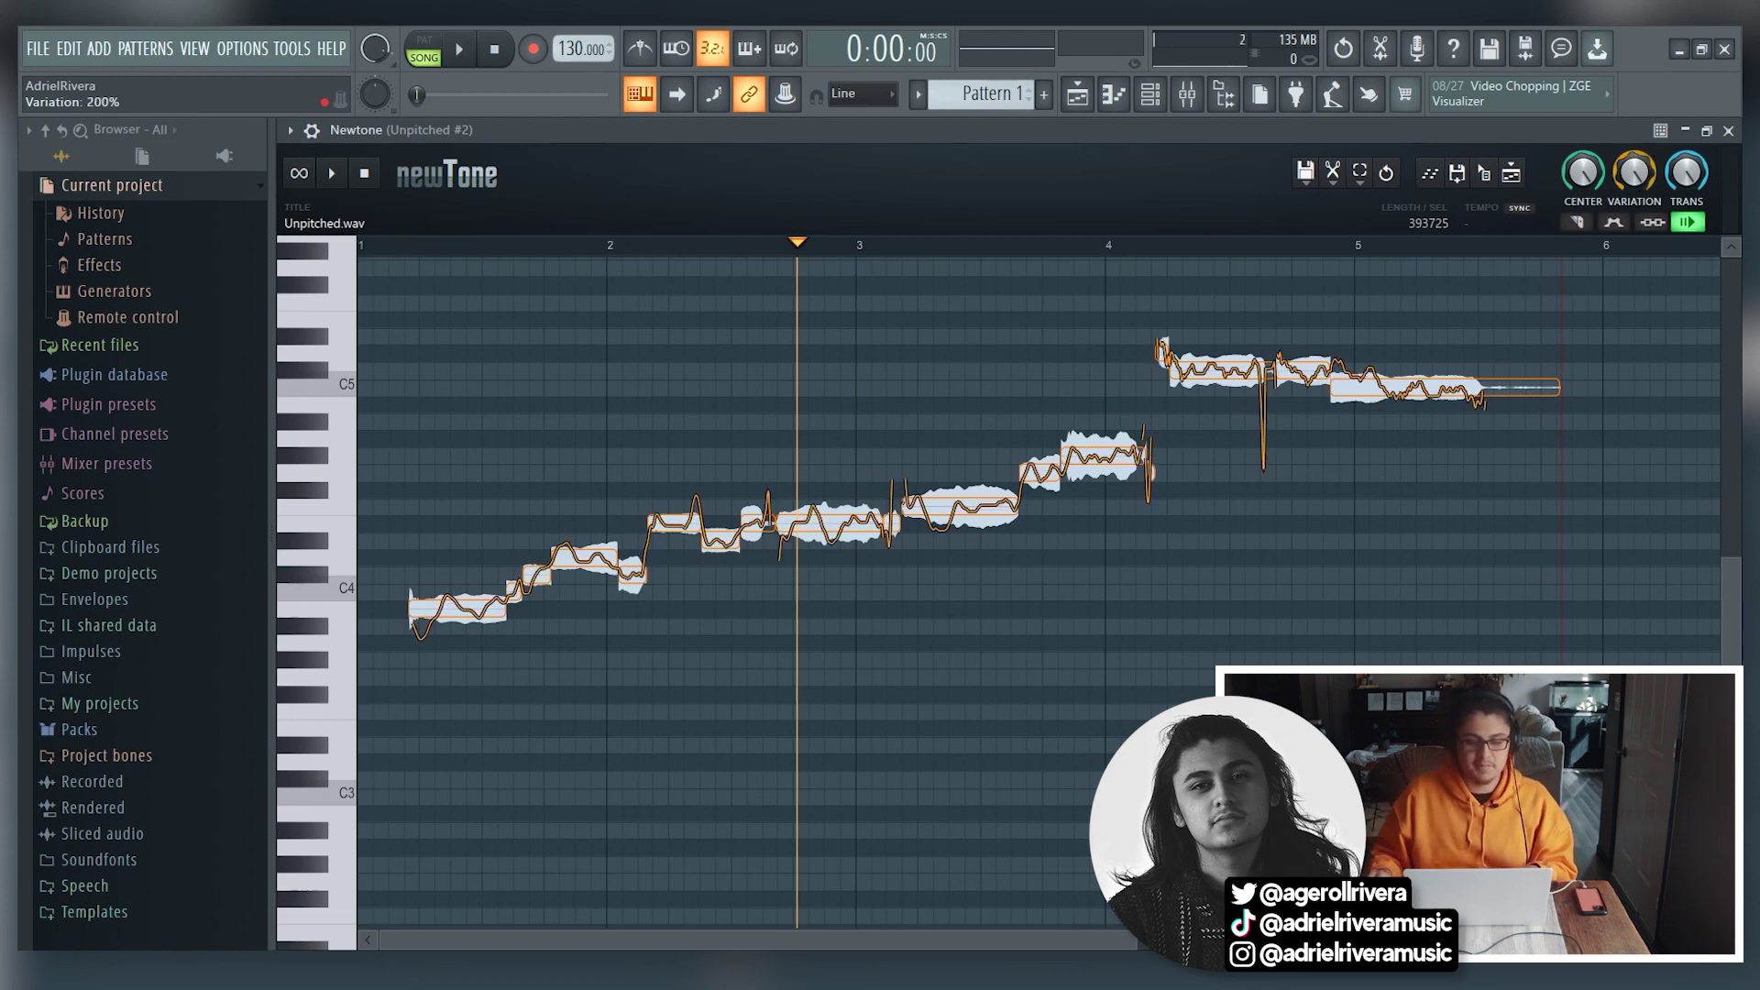
key("space")
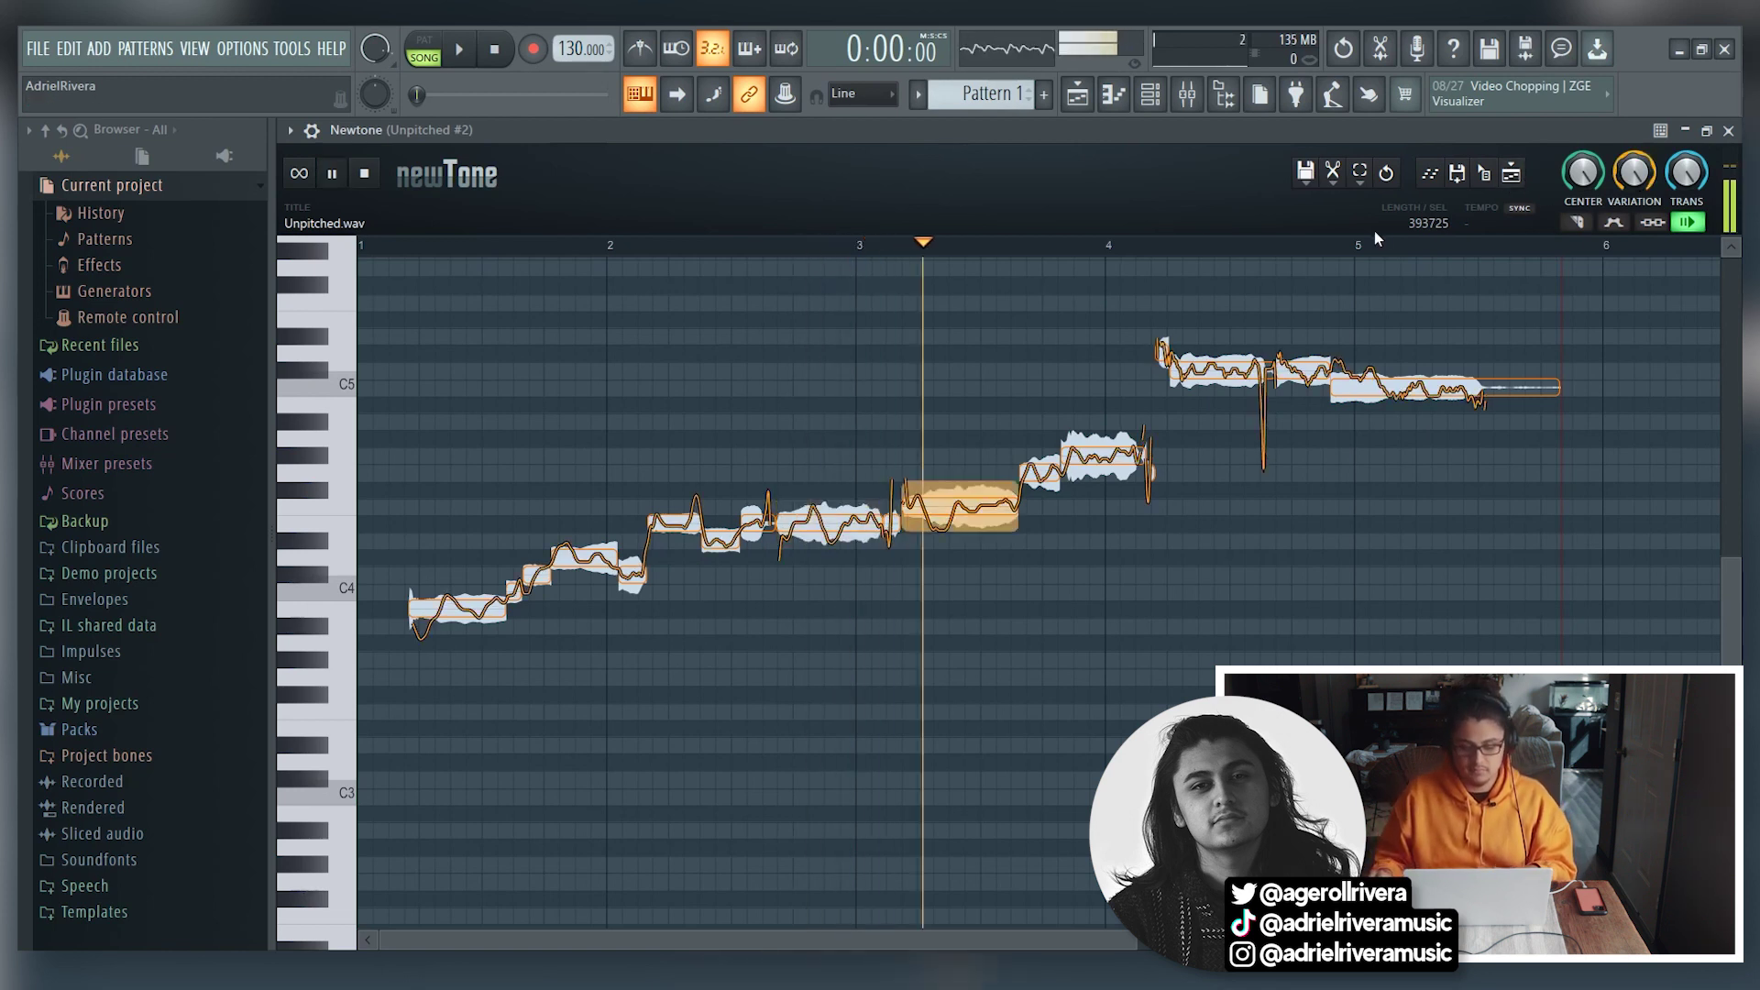
key("space")
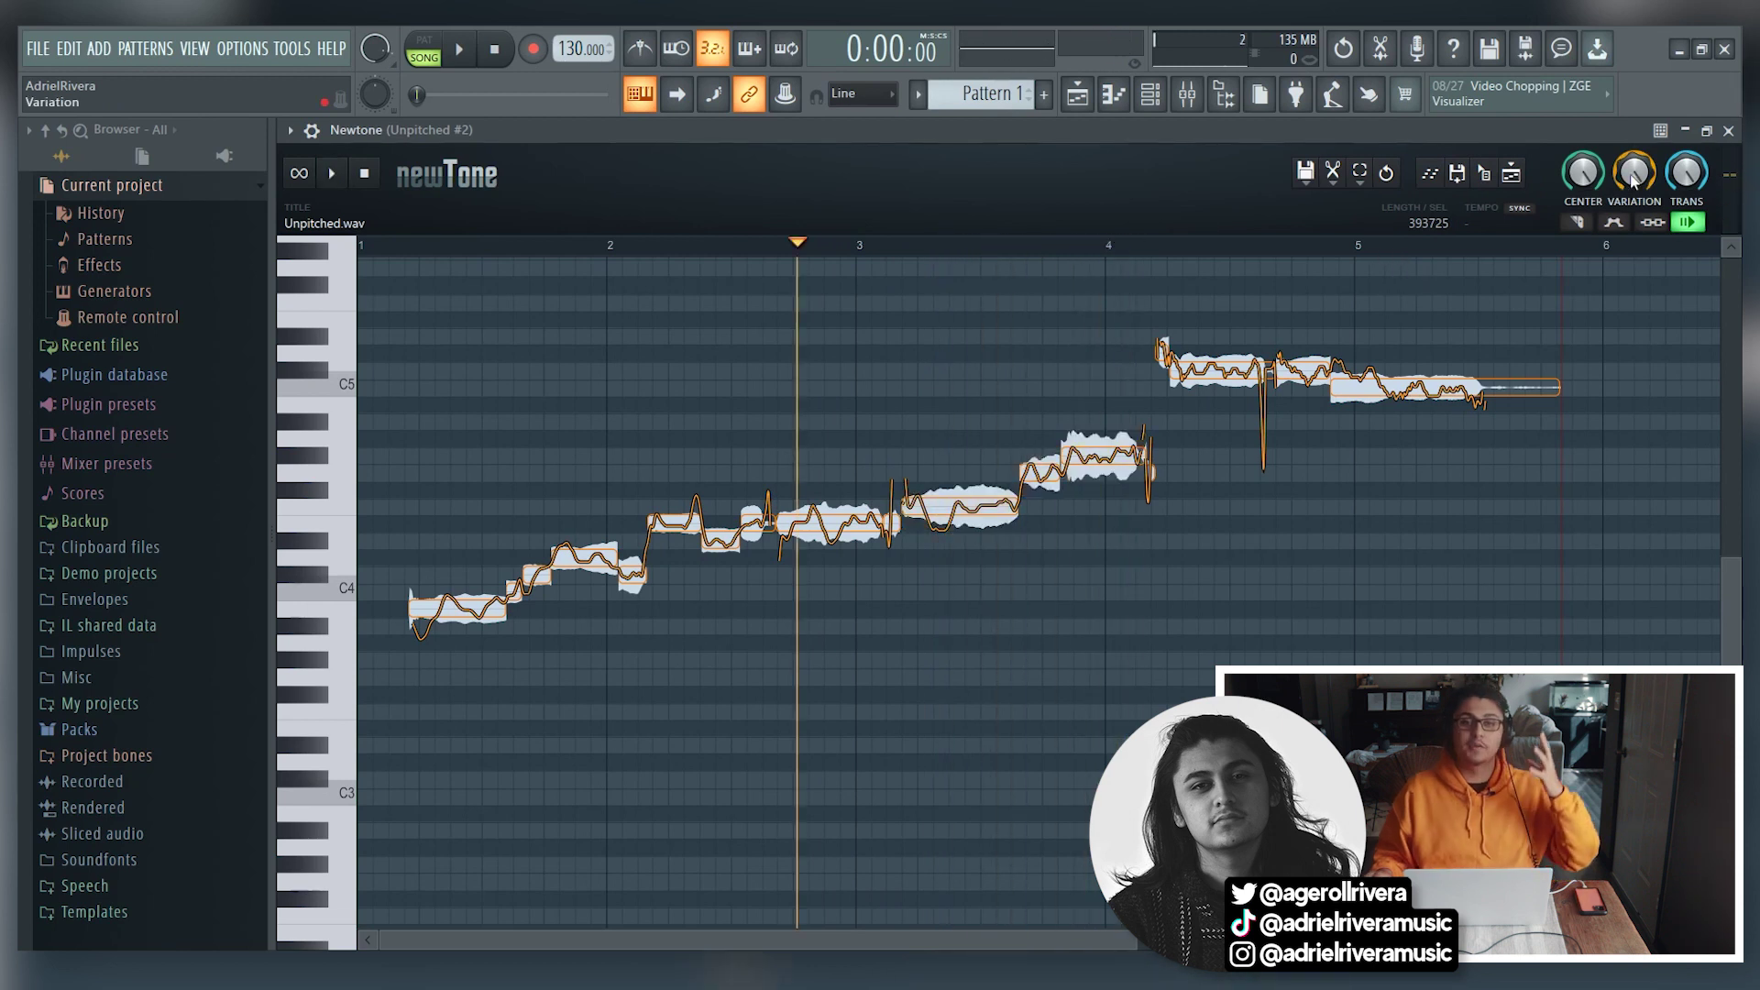
Lower Variation to its minimum to flatten the pitch within each note, and audition the same passage.
left_click_drag(1634, 172, 1634, 206)
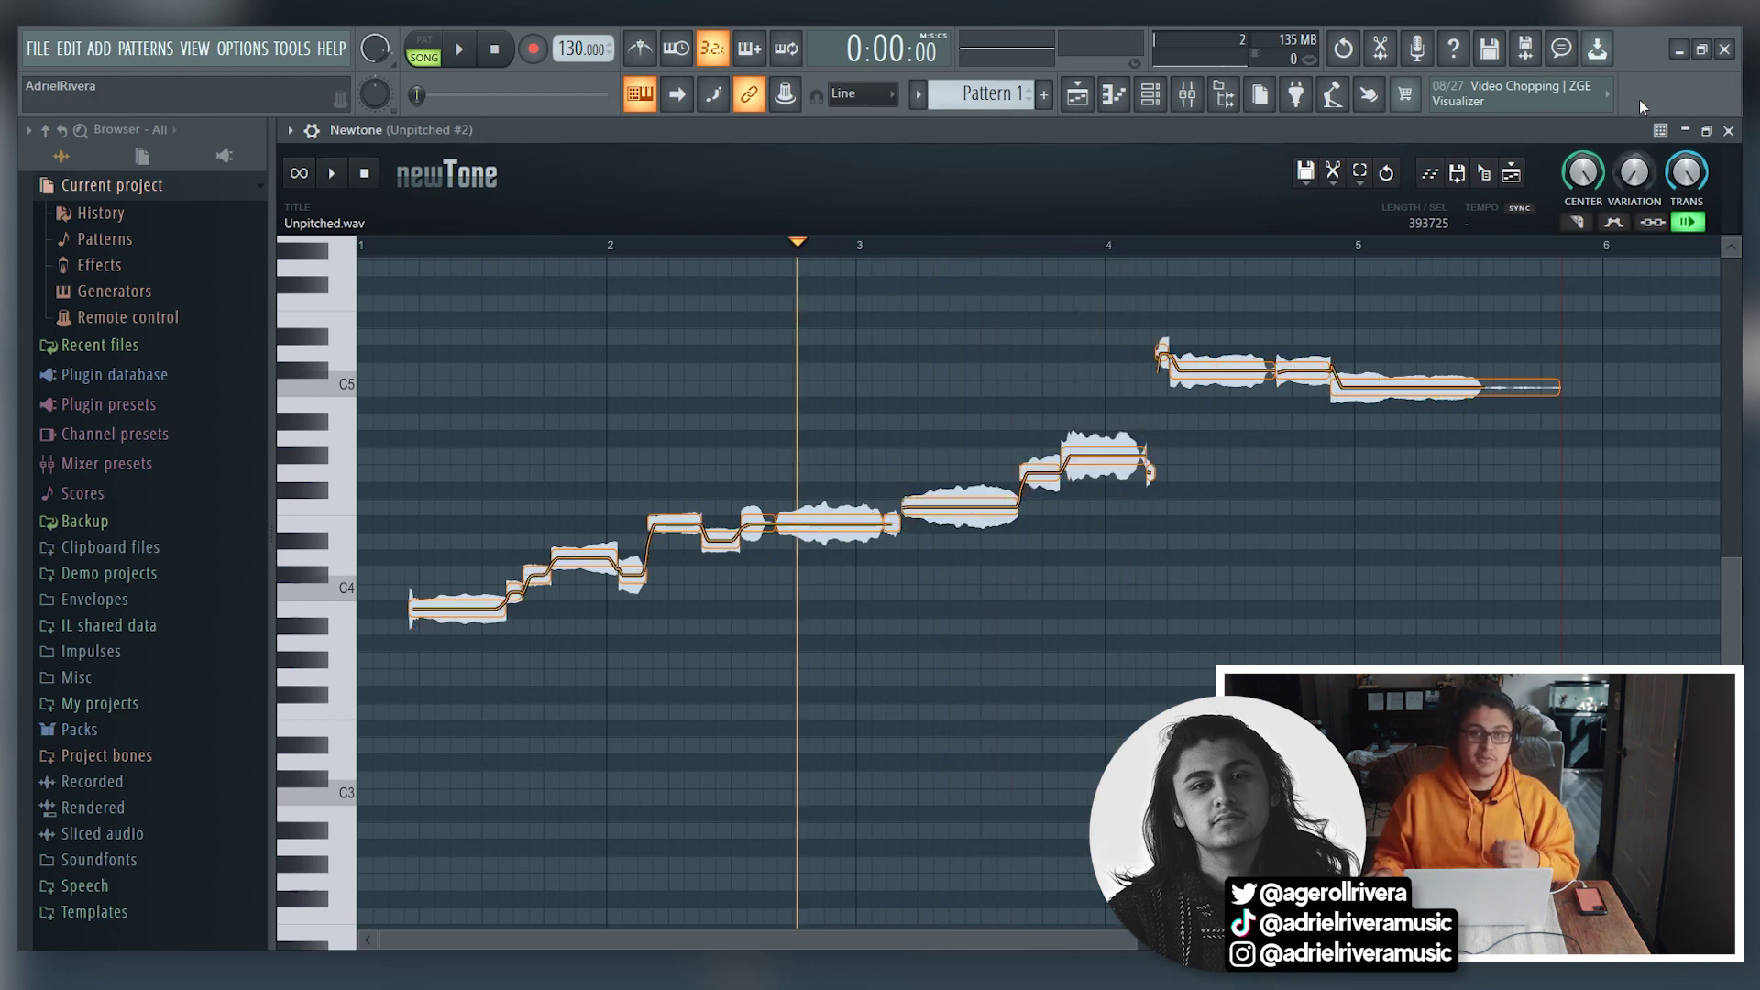
key("space")
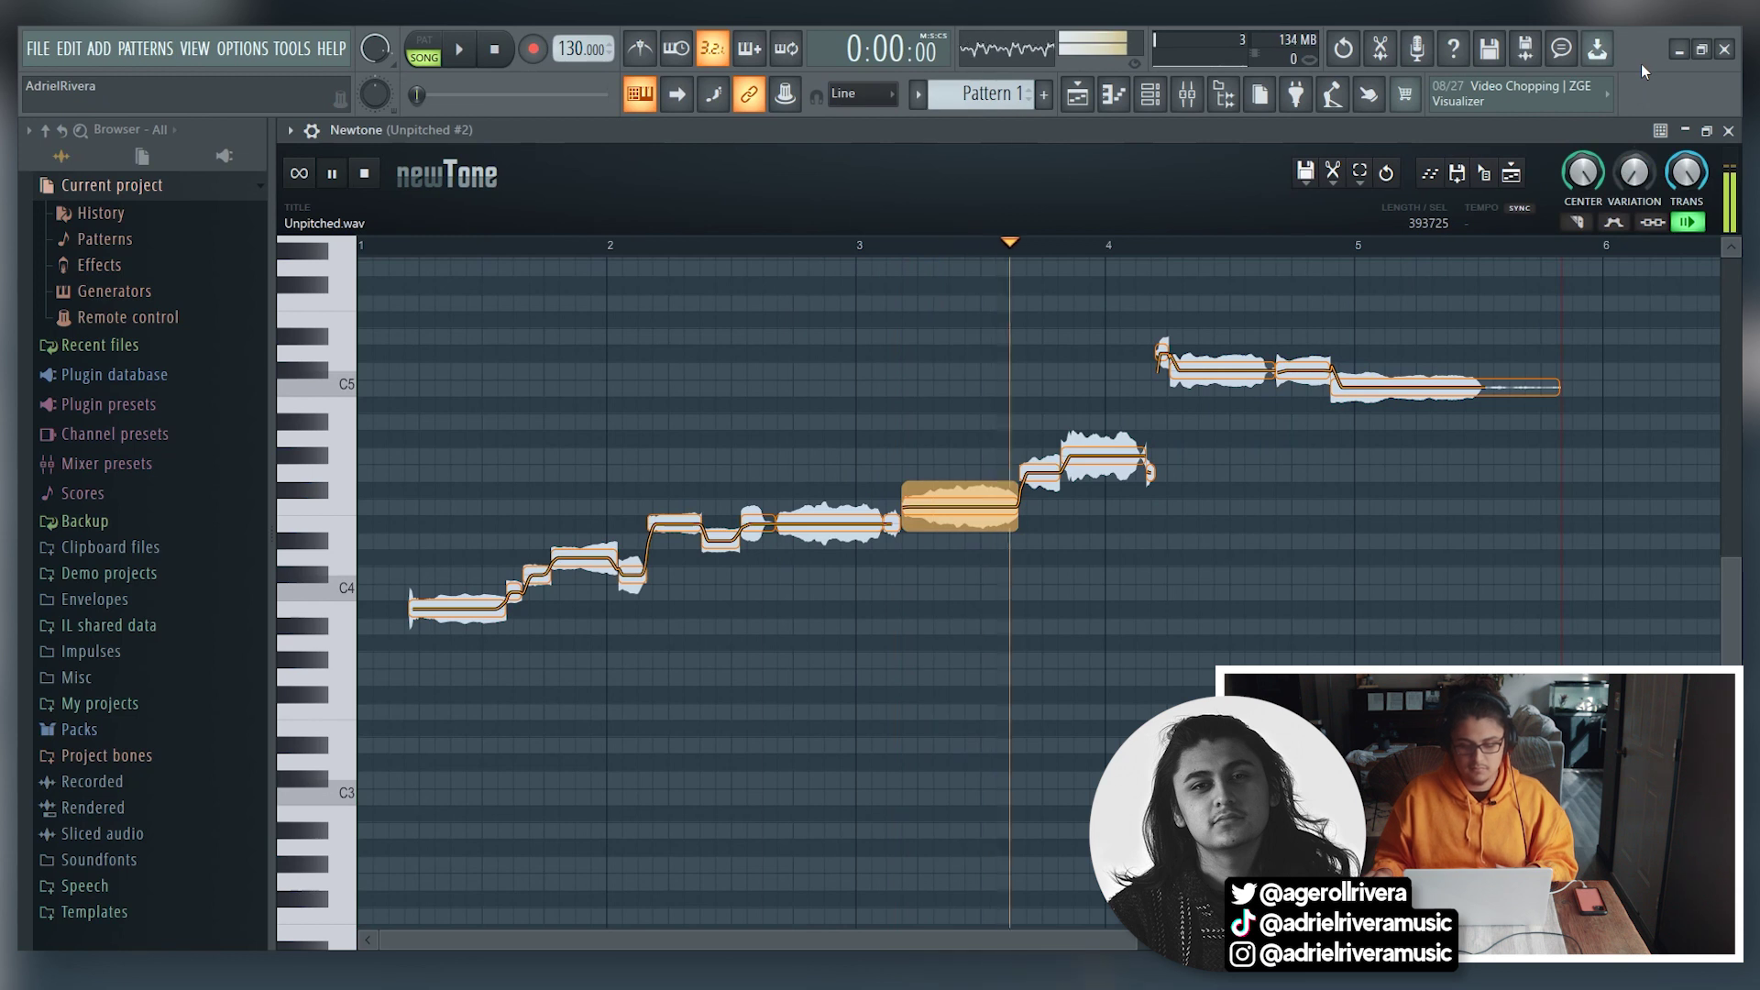
key("space")
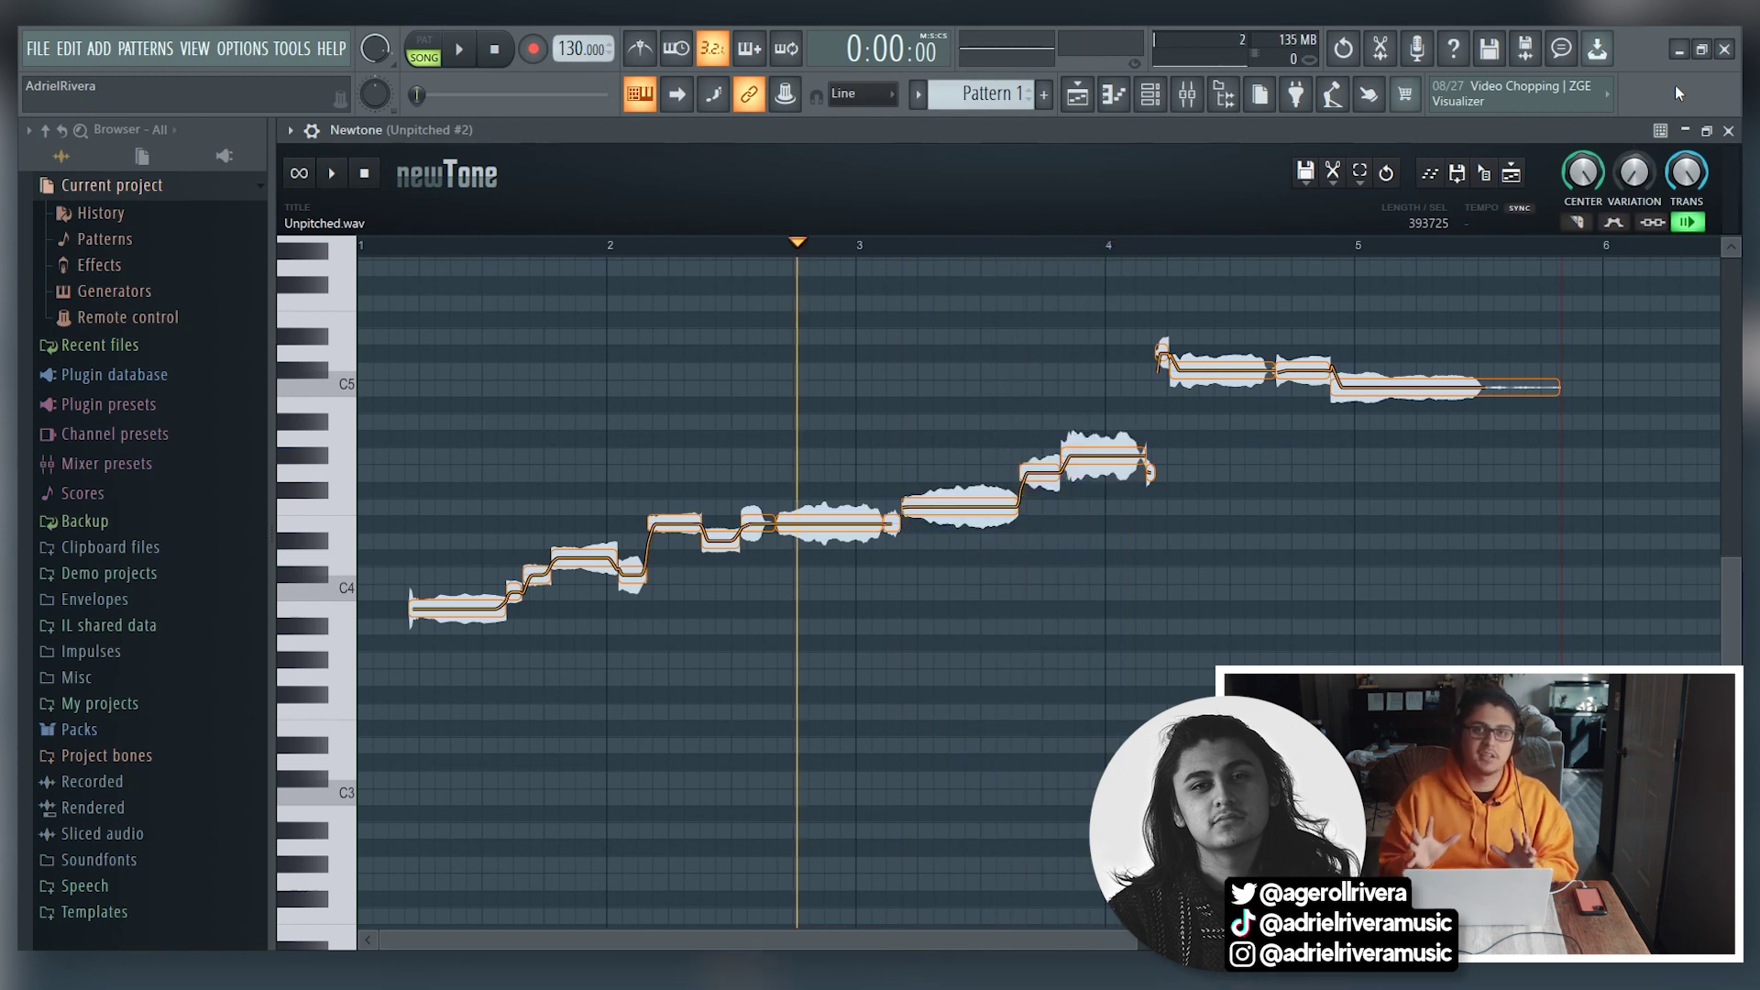
Try Variation at 75% and at 68%, and lower it to the minimum again.
scroll(1637, 181, "up", 3)
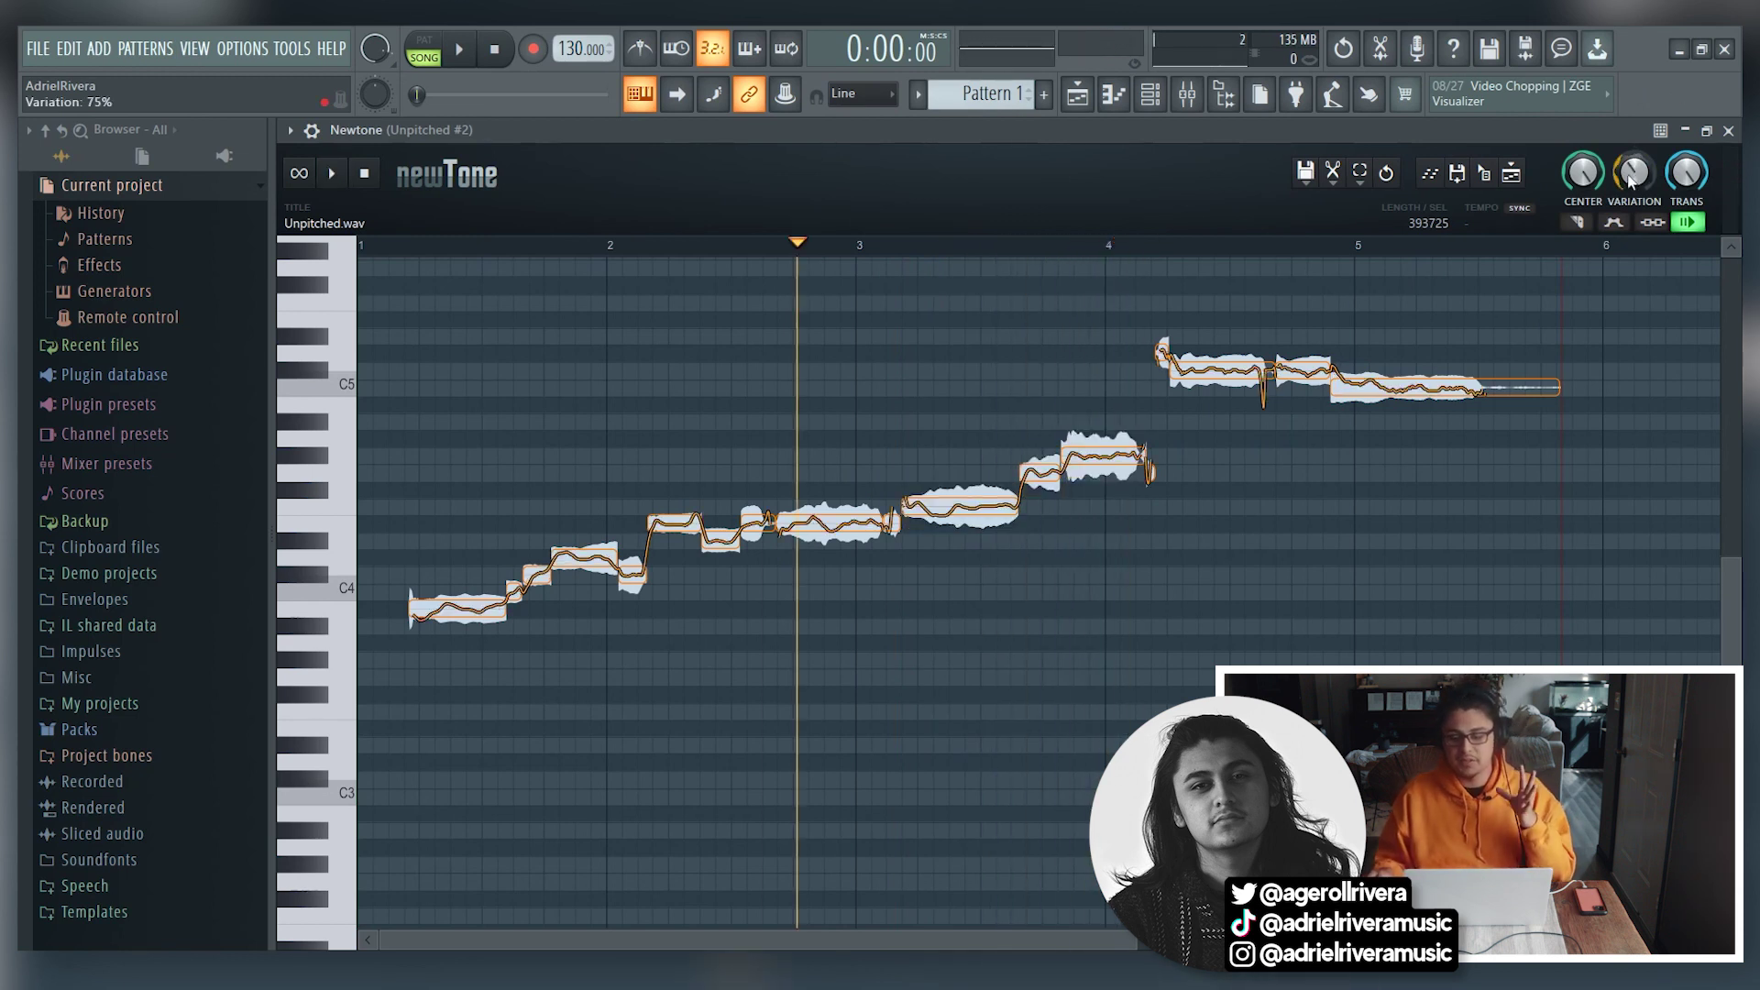
left_click_drag(1631, 180, 1631, 192)
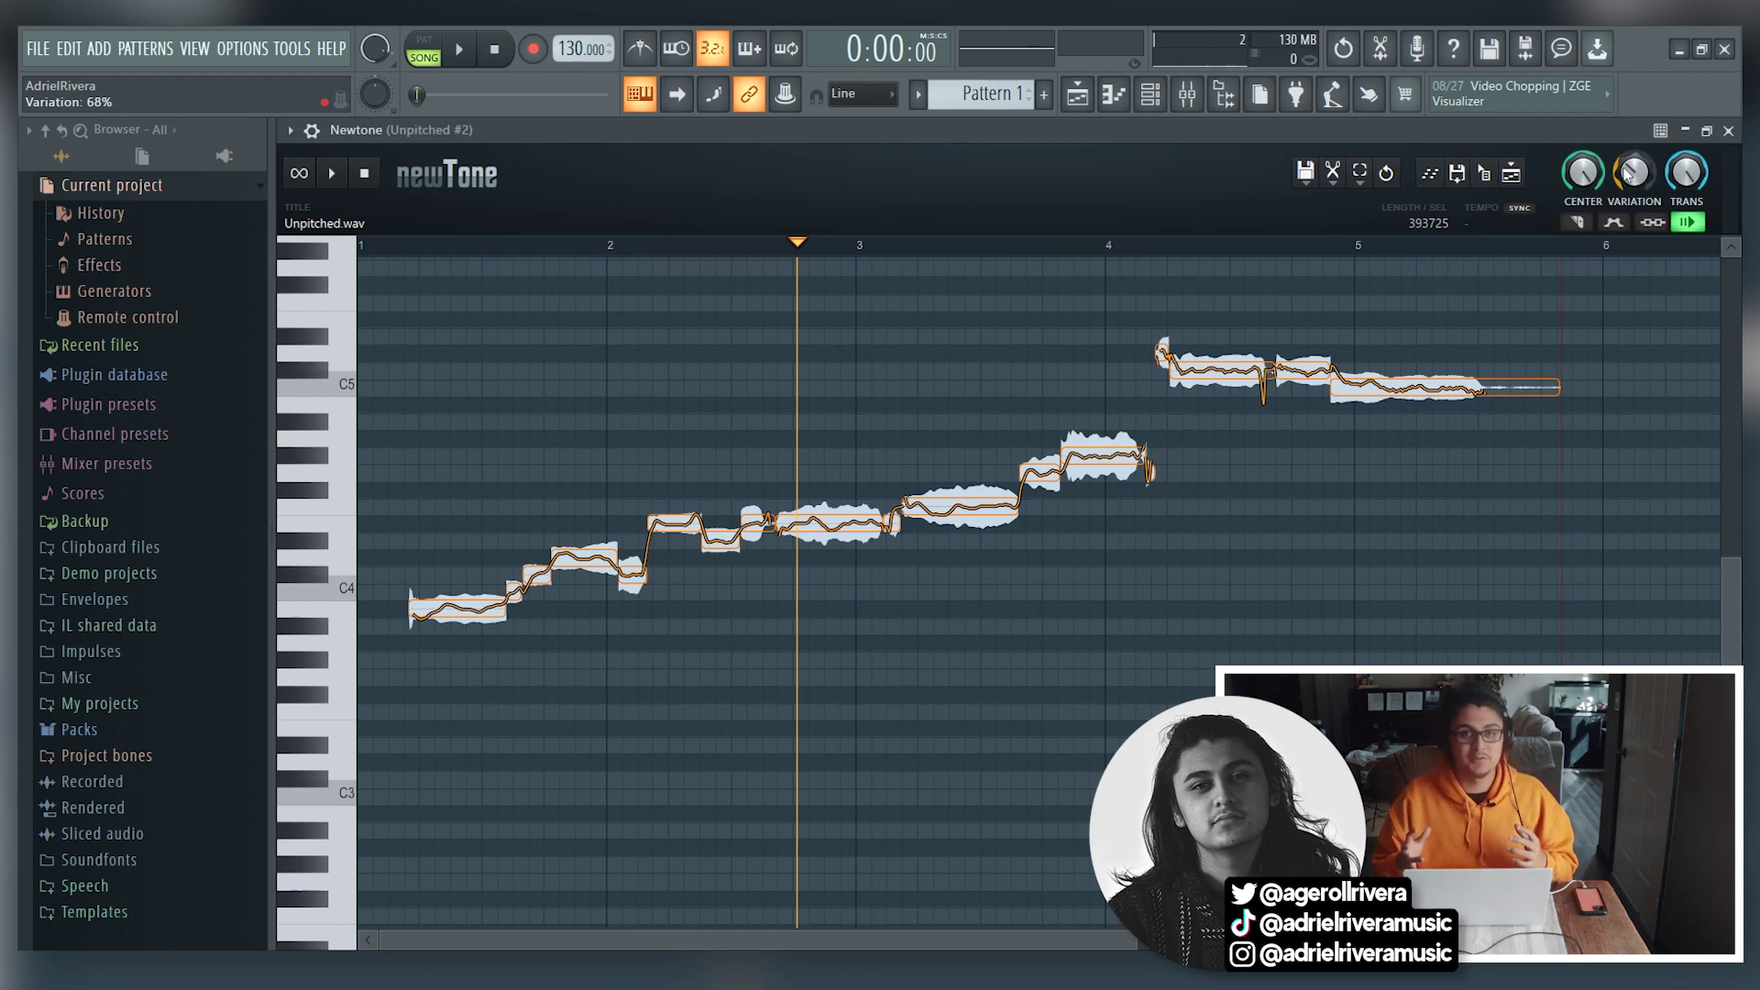
left_click_drag(1631, 172, 1631, 172)
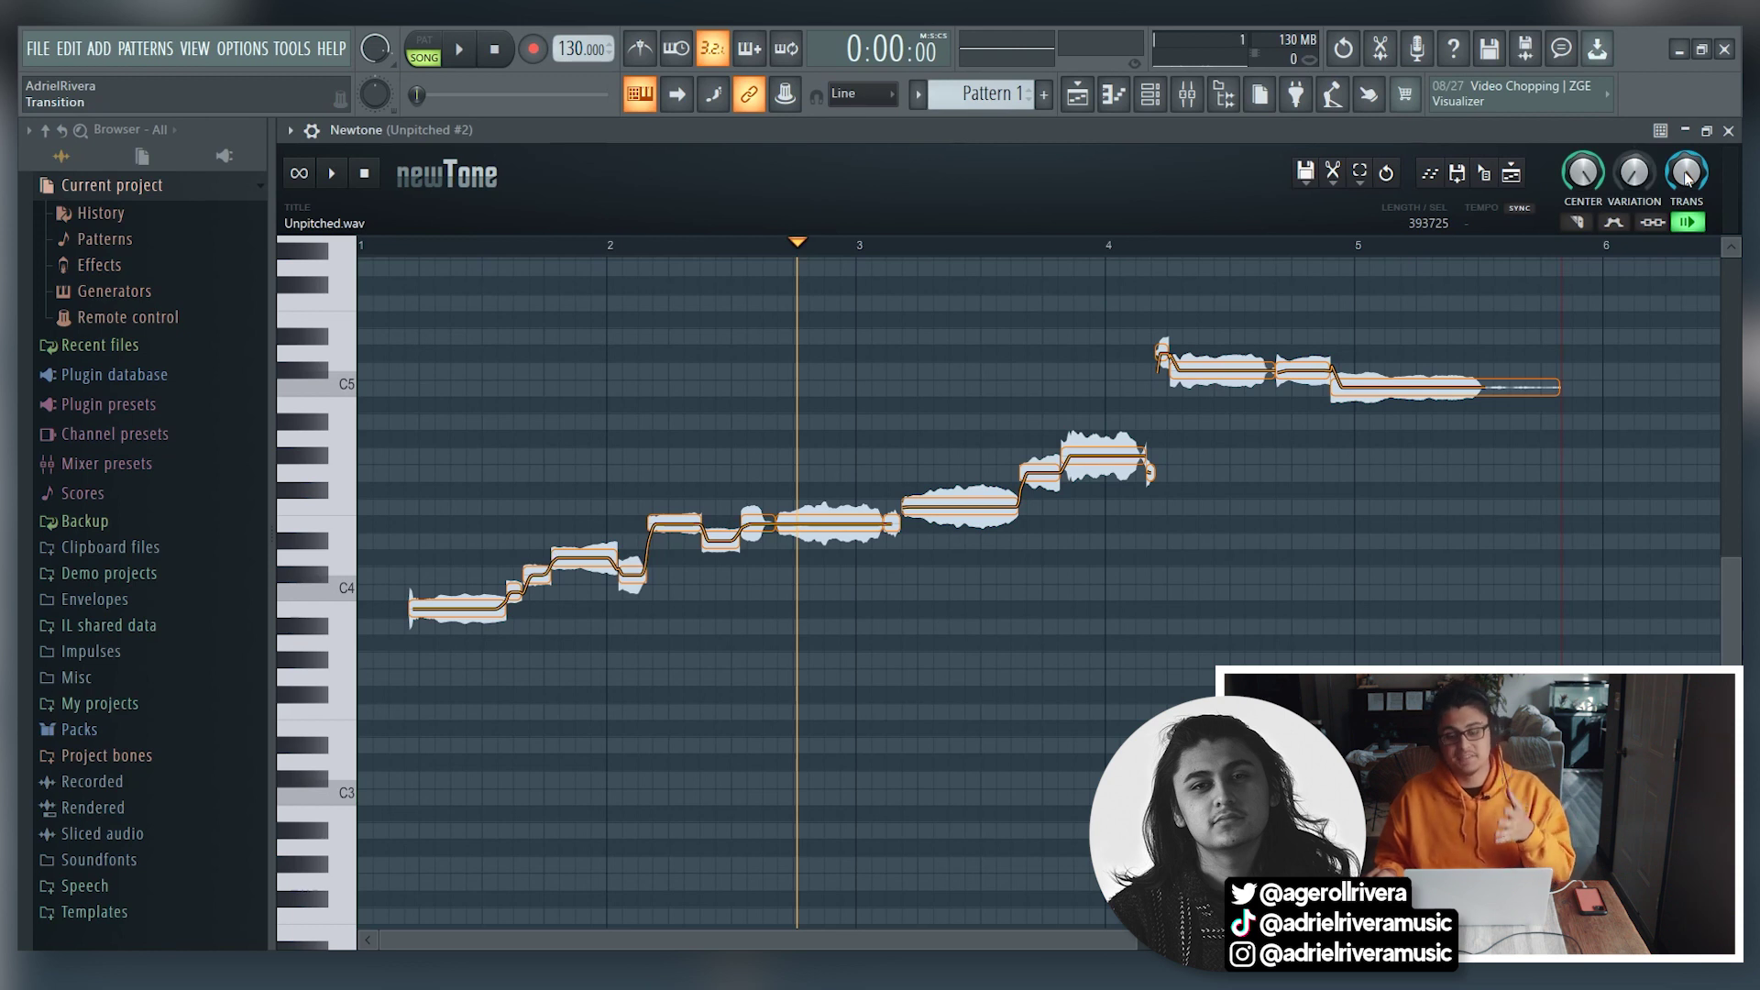
Compare Transition at 0% and at 100% by auditioning the same vocal passage with each setting.
left_click(1688, 177)
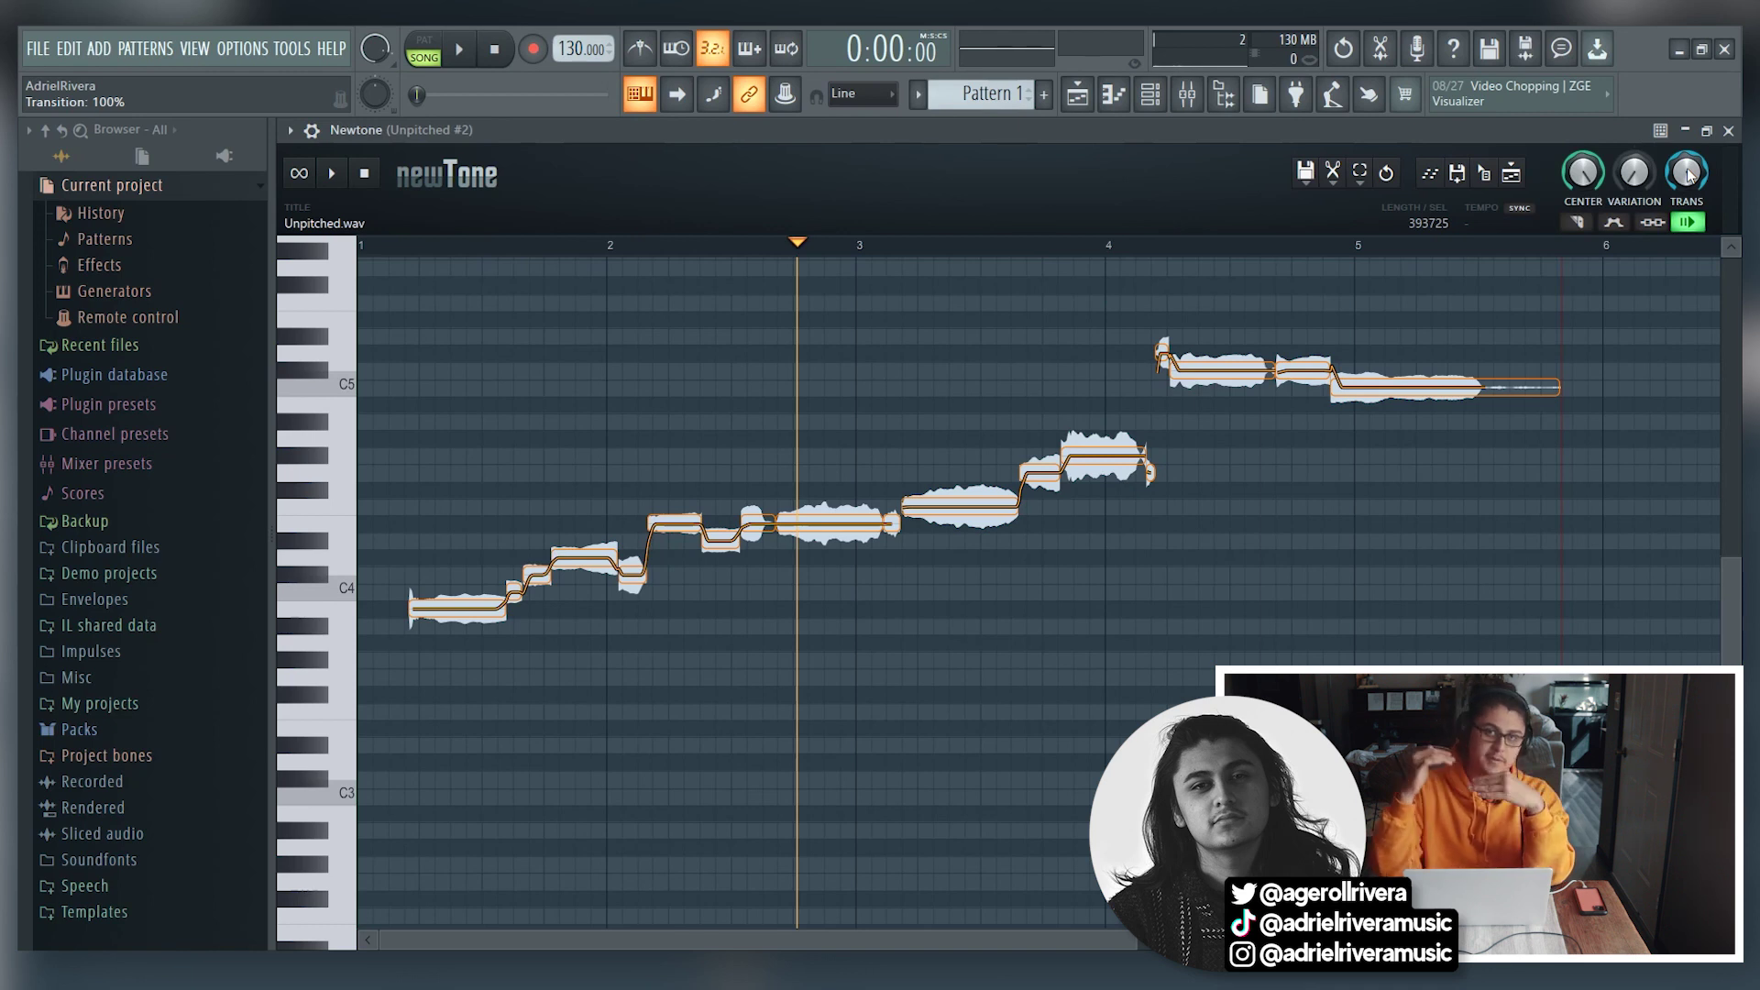
left_click_drag(1691, 174, 1697, 158)
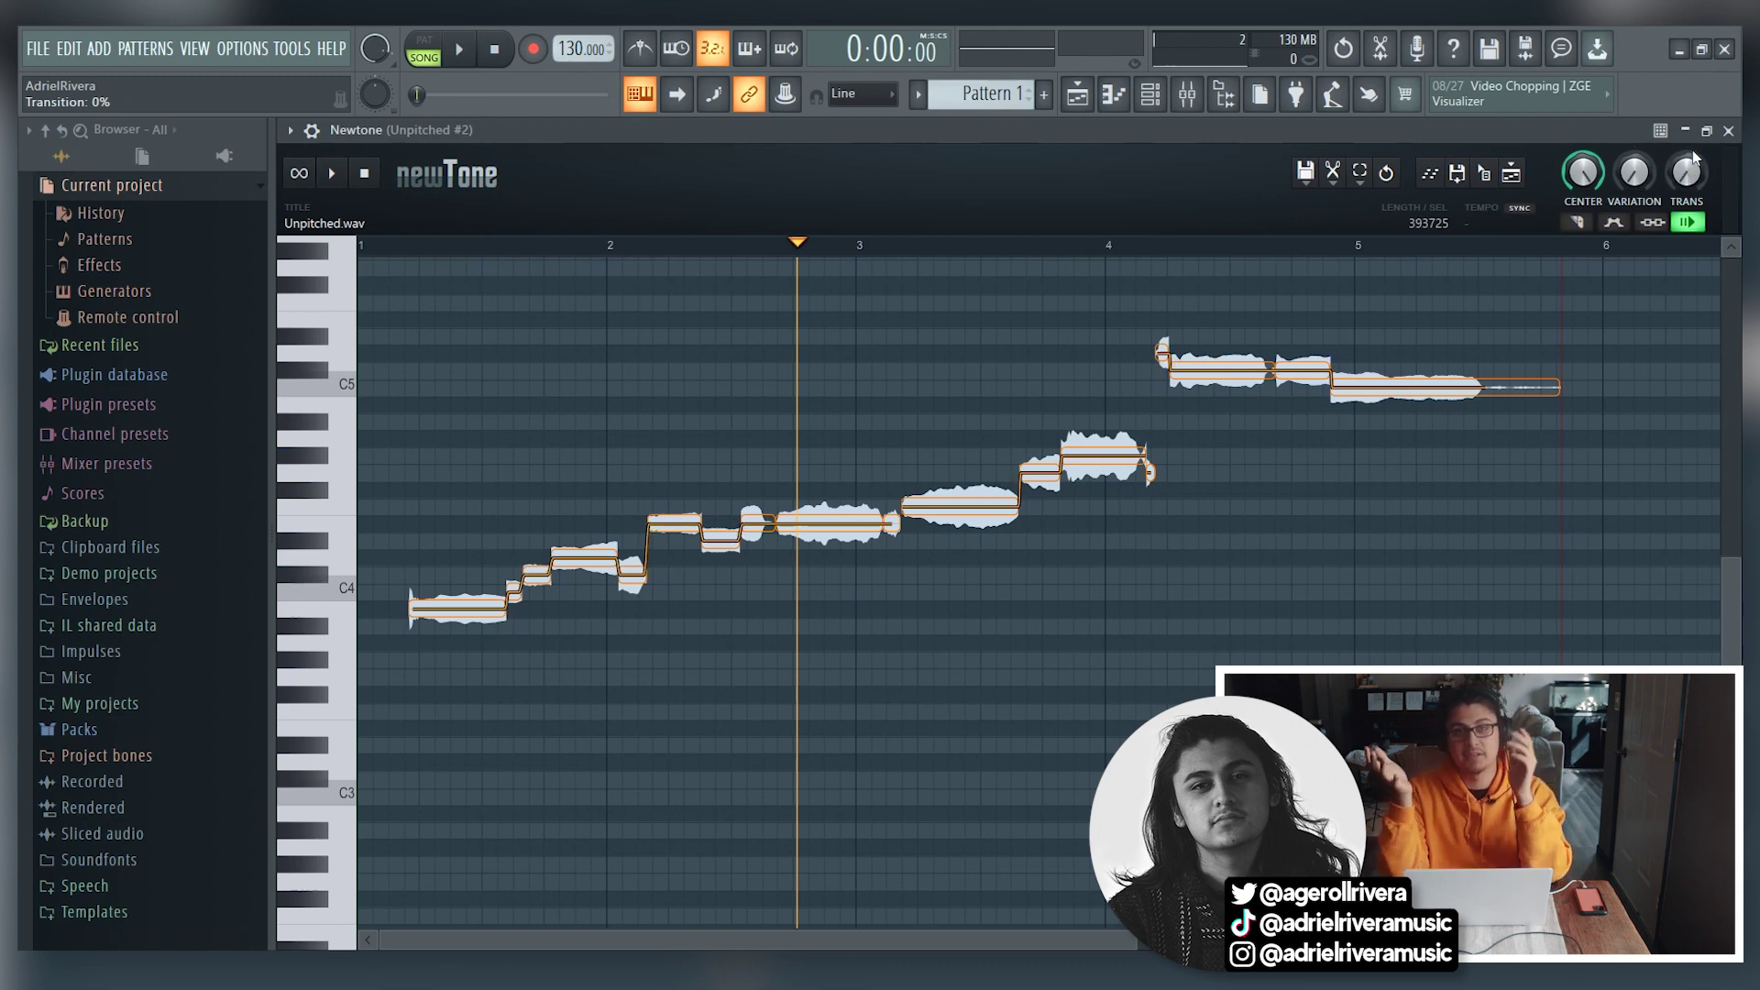
key("space")
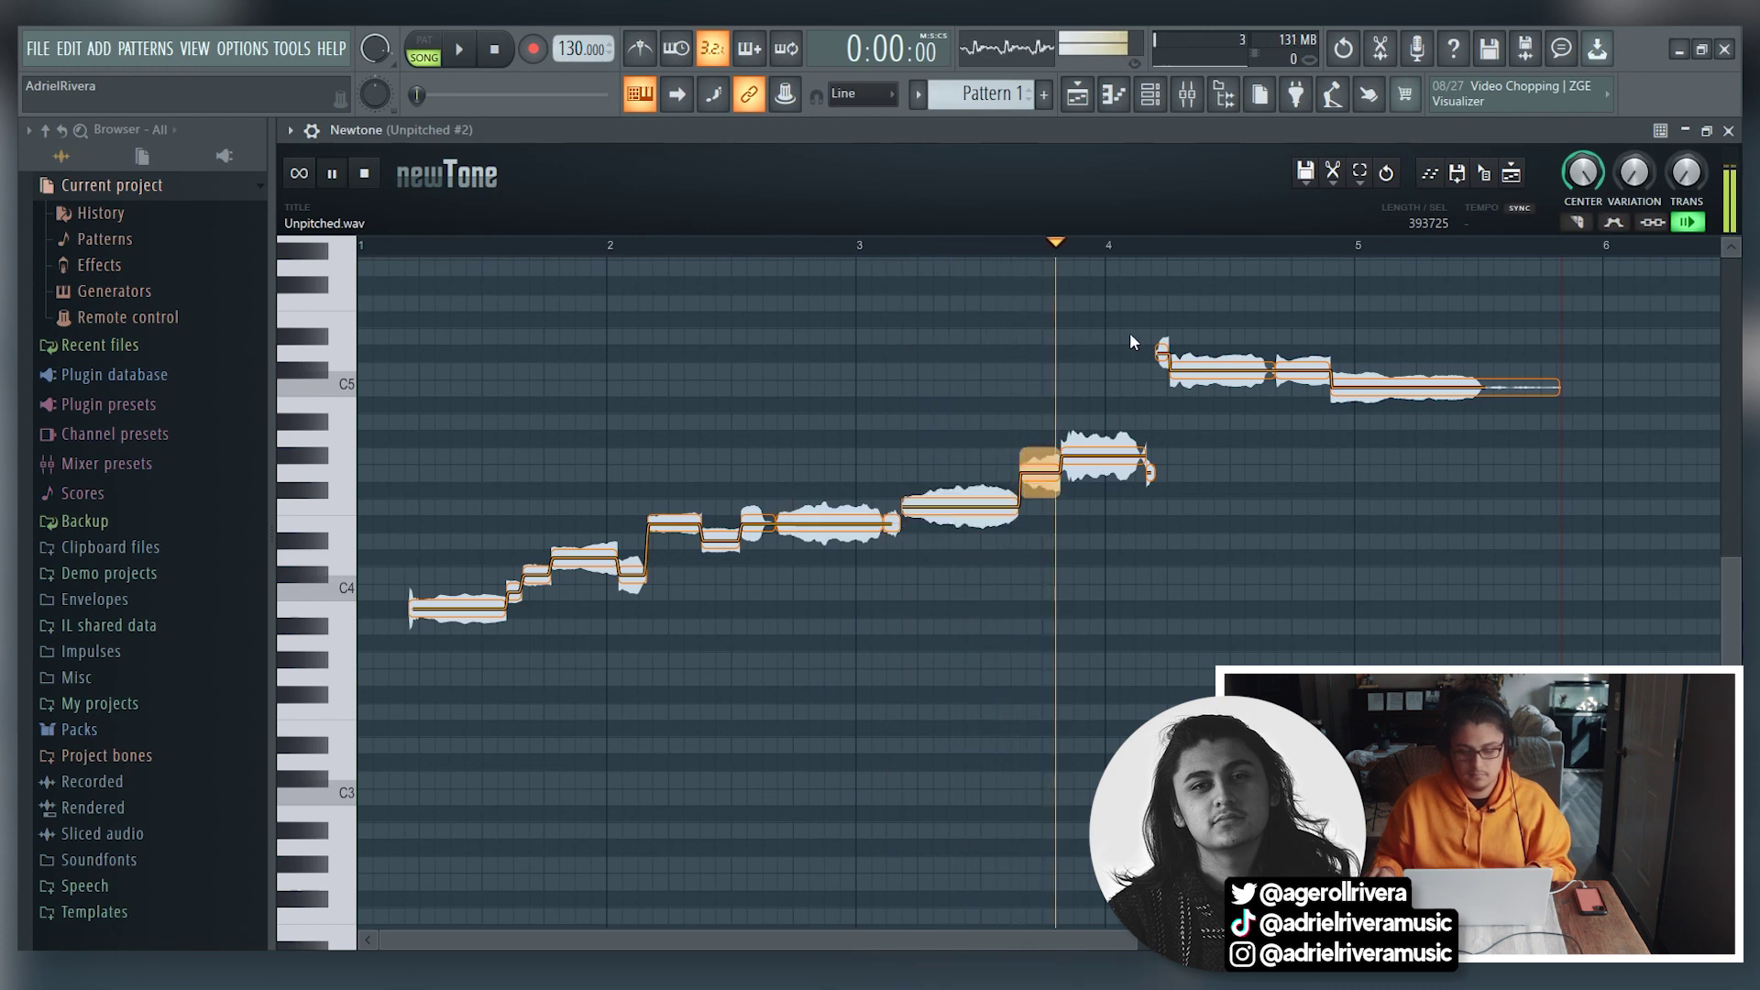
key("space")
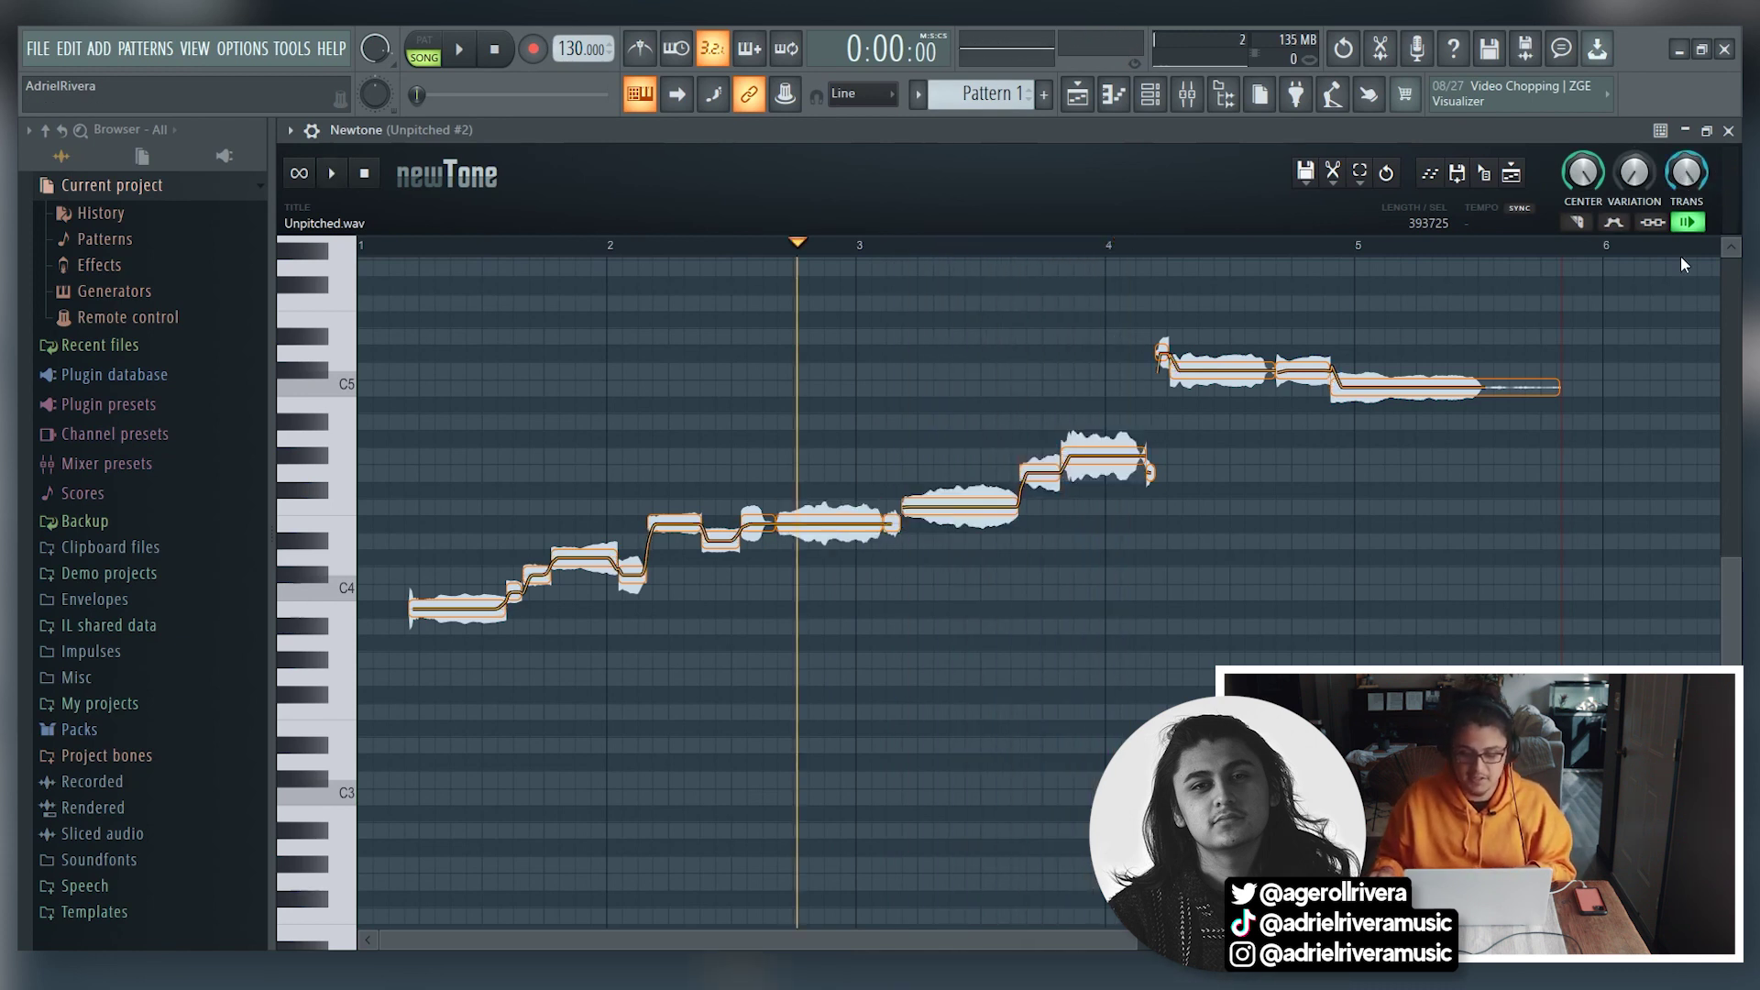
key("space")
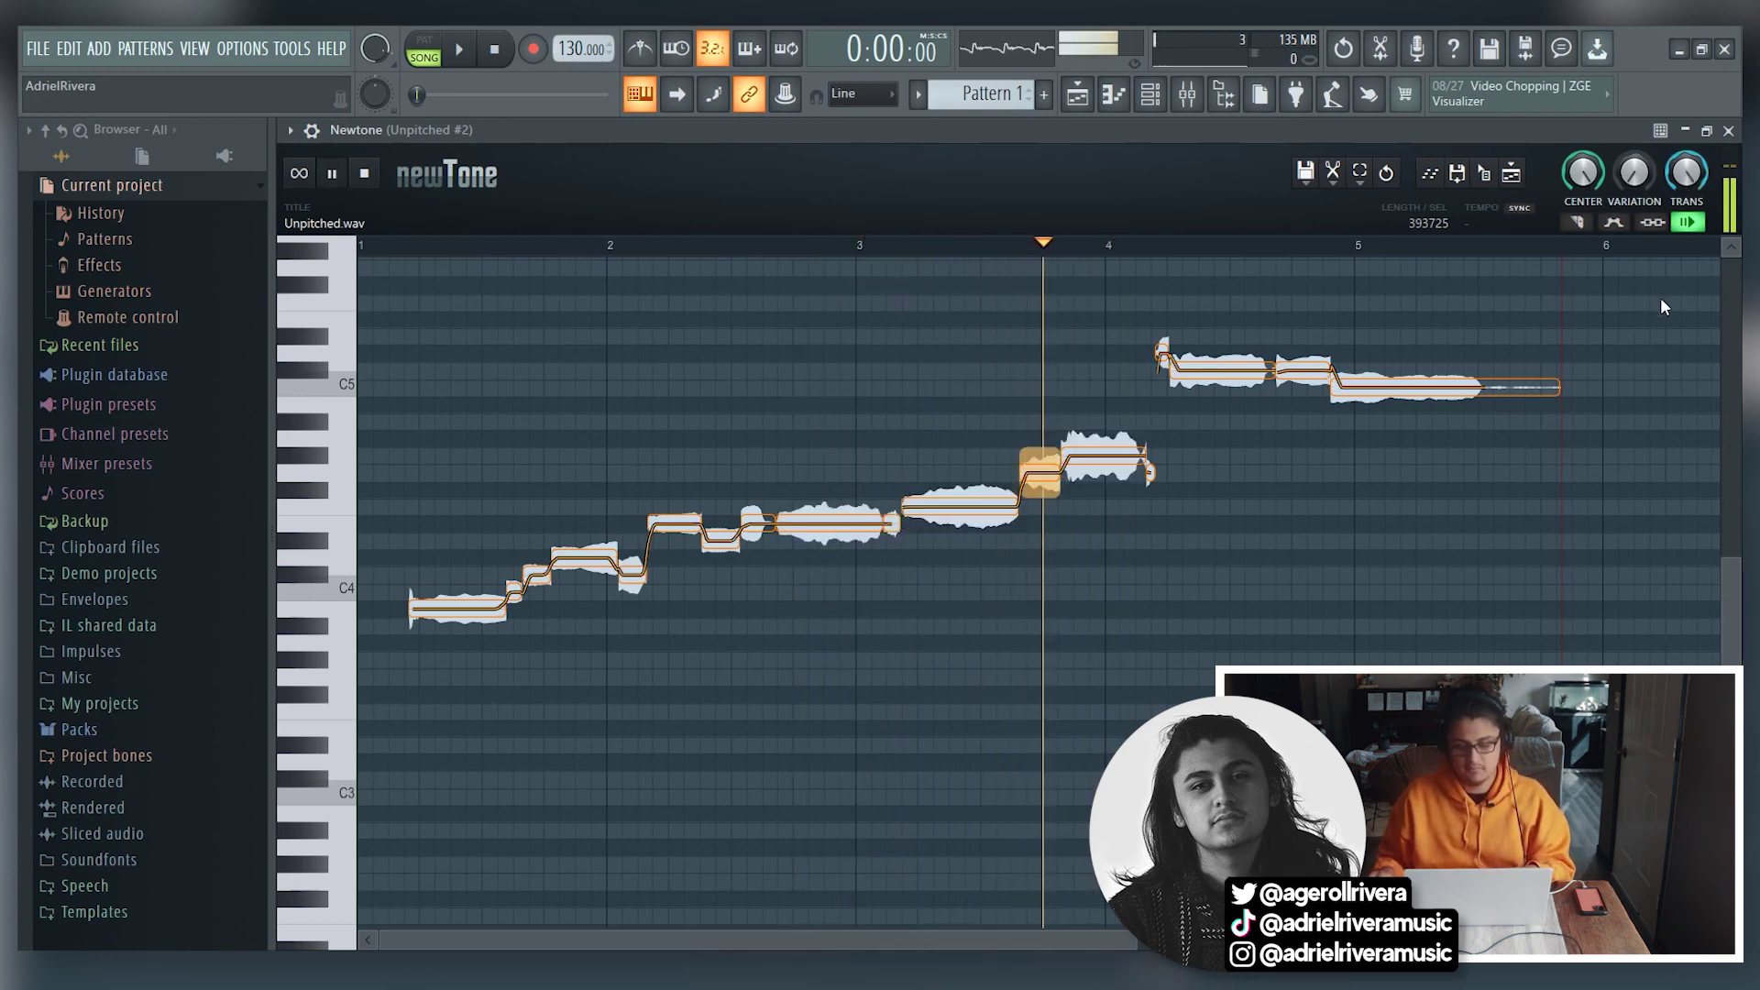
key("space")
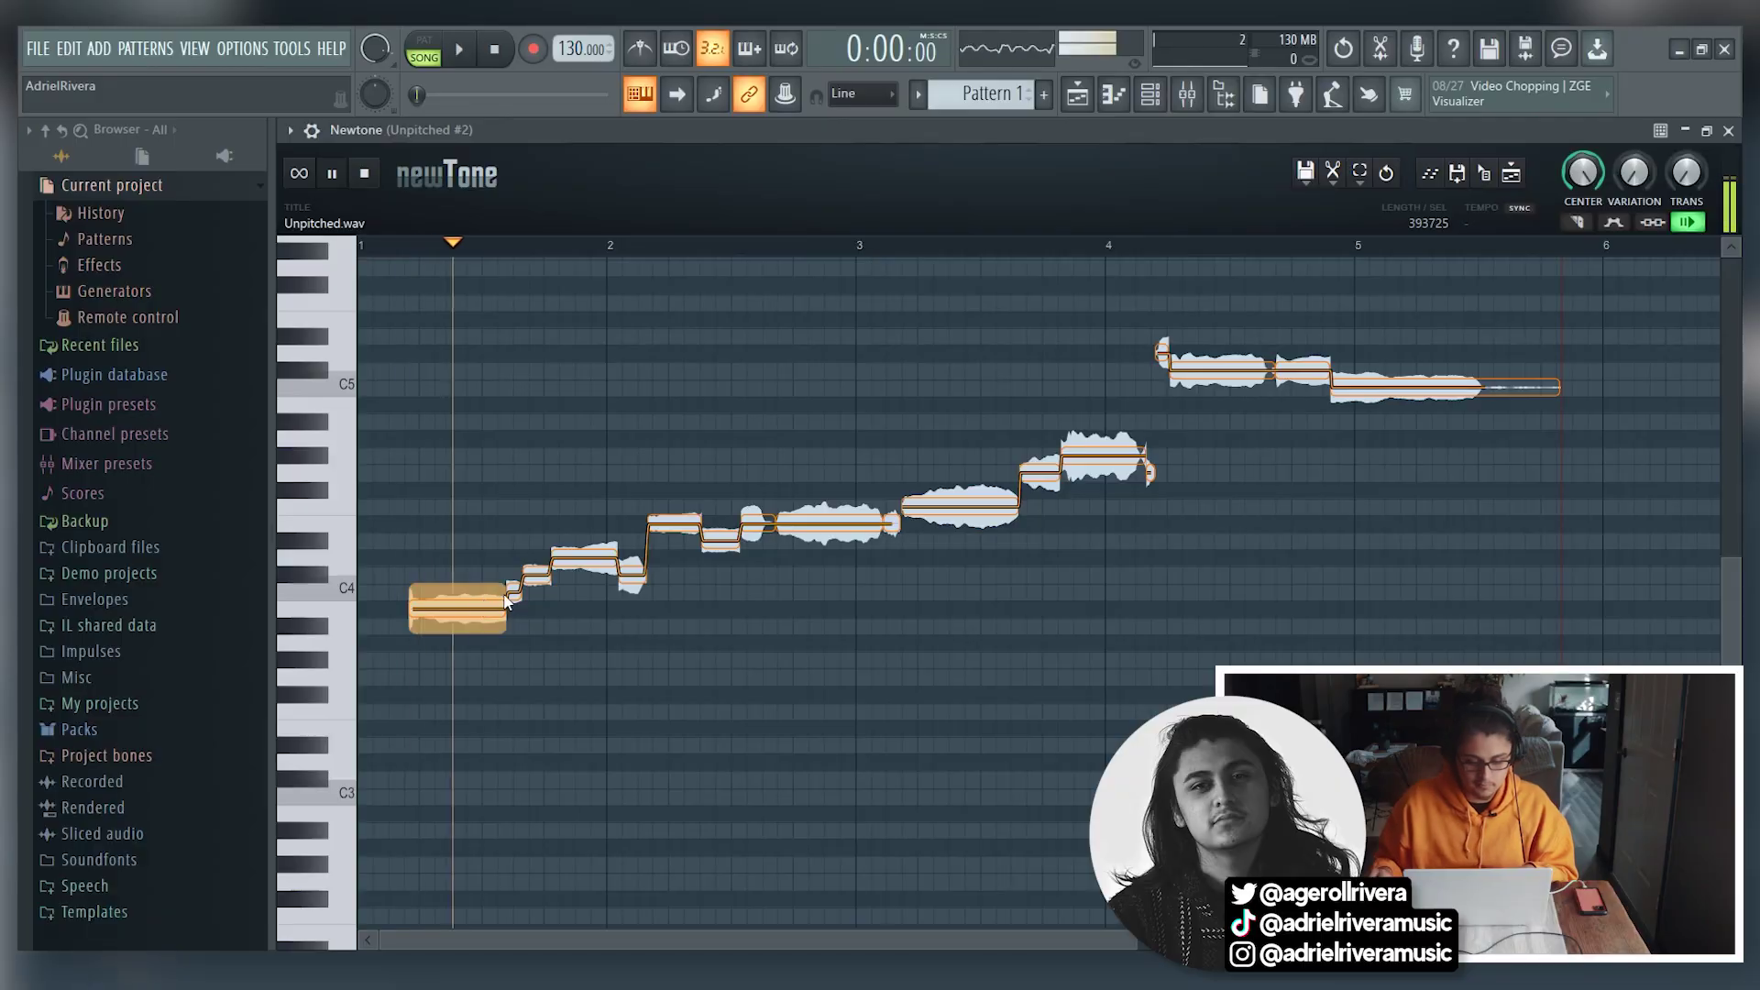
Move the off-key vocal notes into an ascending B major scale from B3 to B4 and play back the whole take.
left_click(514, 591)
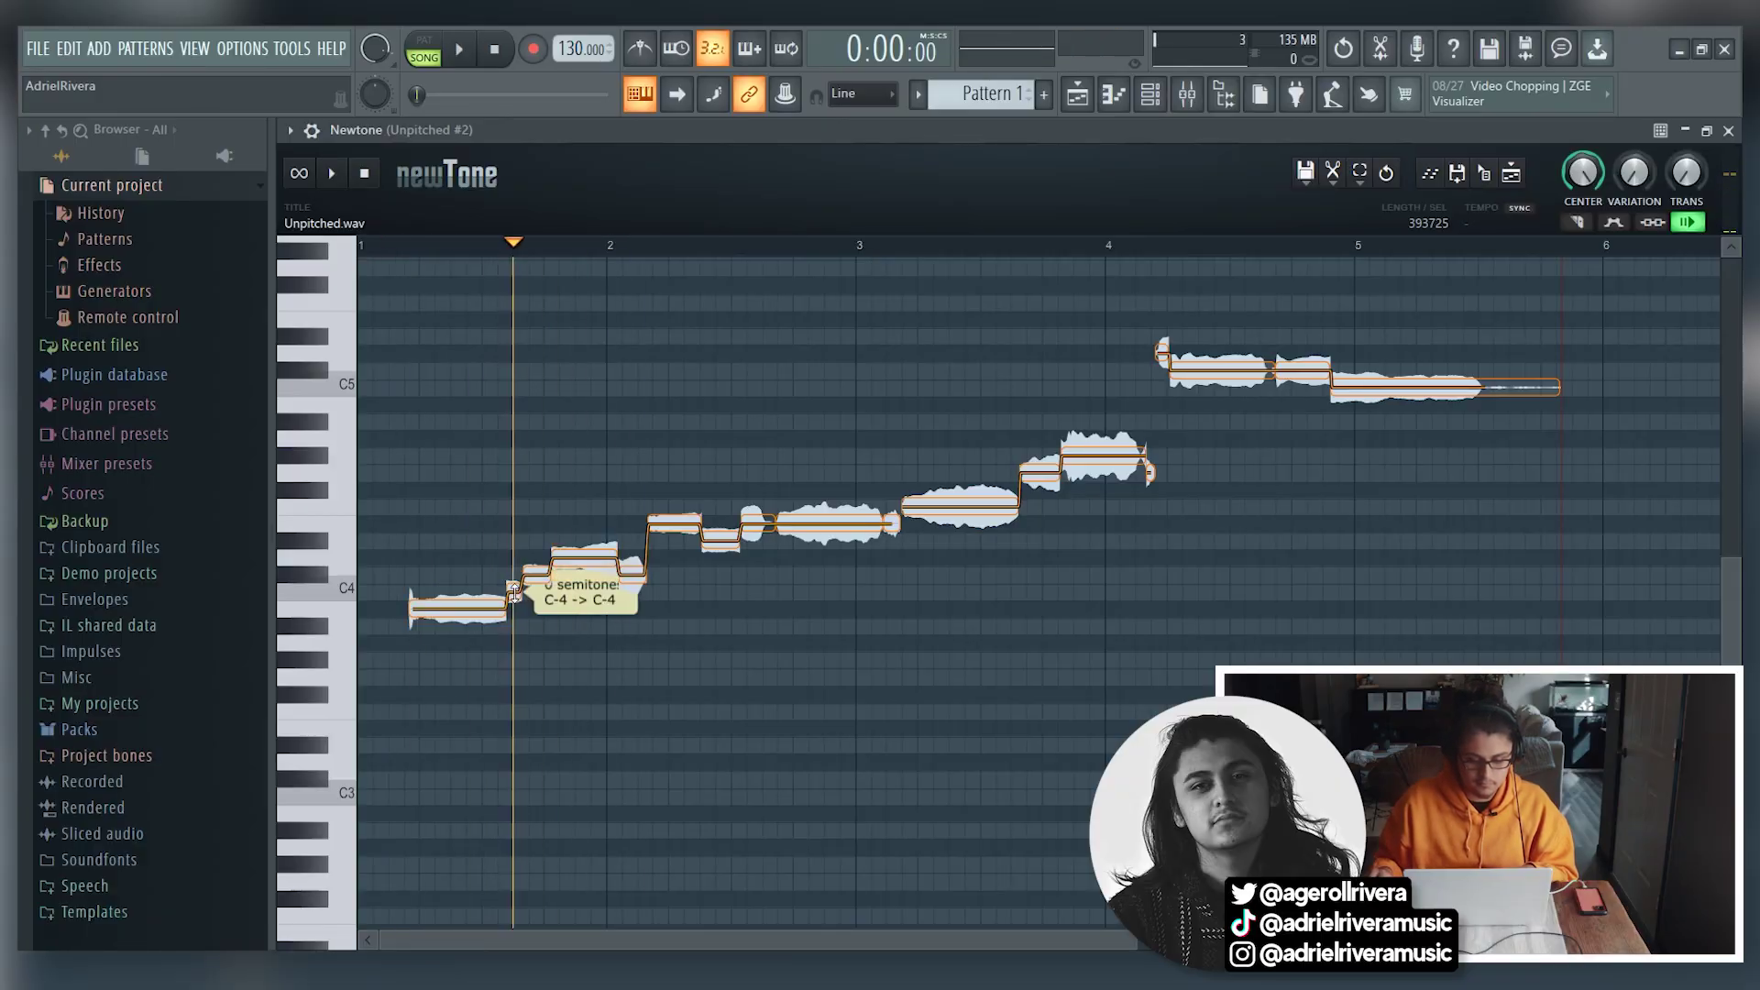
left_click_drag(586, 556, 595, 590)
mouse_move(674, 524)
left_mouse_down()
mouse_move(674, 541)
mouse_move(757, 541)
left_mouse_up()
left_click(1302, 366)
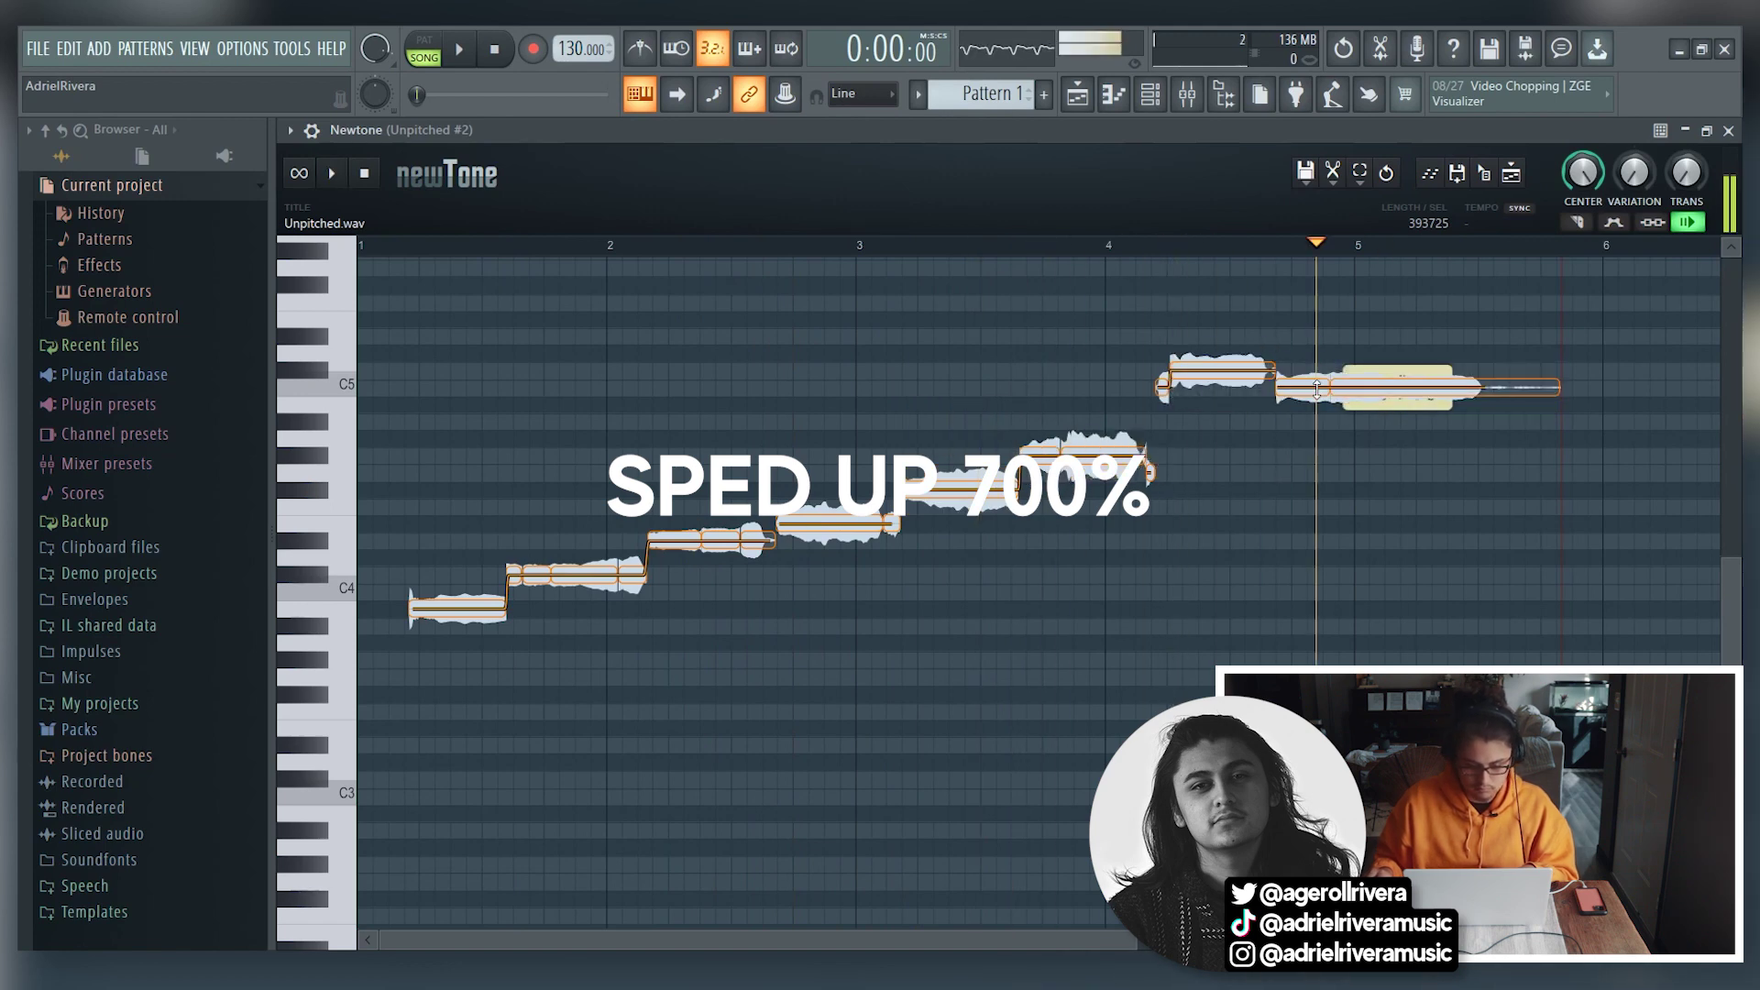
left_click_drag(1403, 392, 1403, 406)
left_click_drag(1215, 376, 1215, 422)
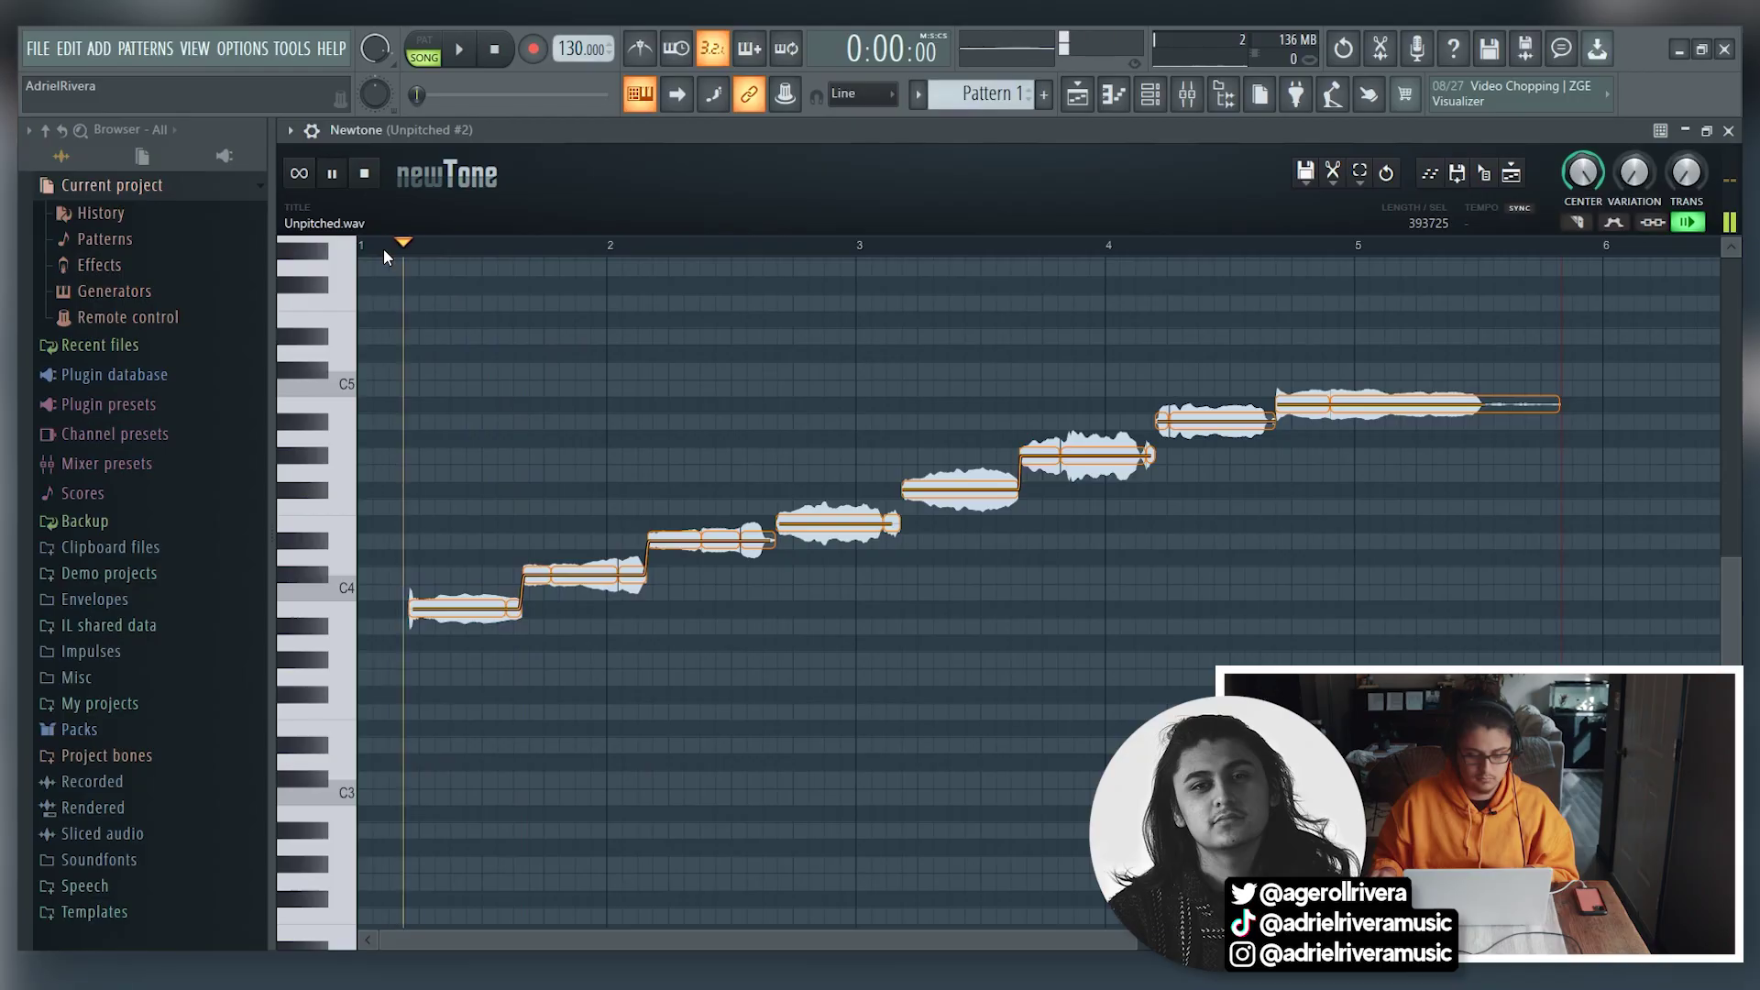
left_click(387, 248)
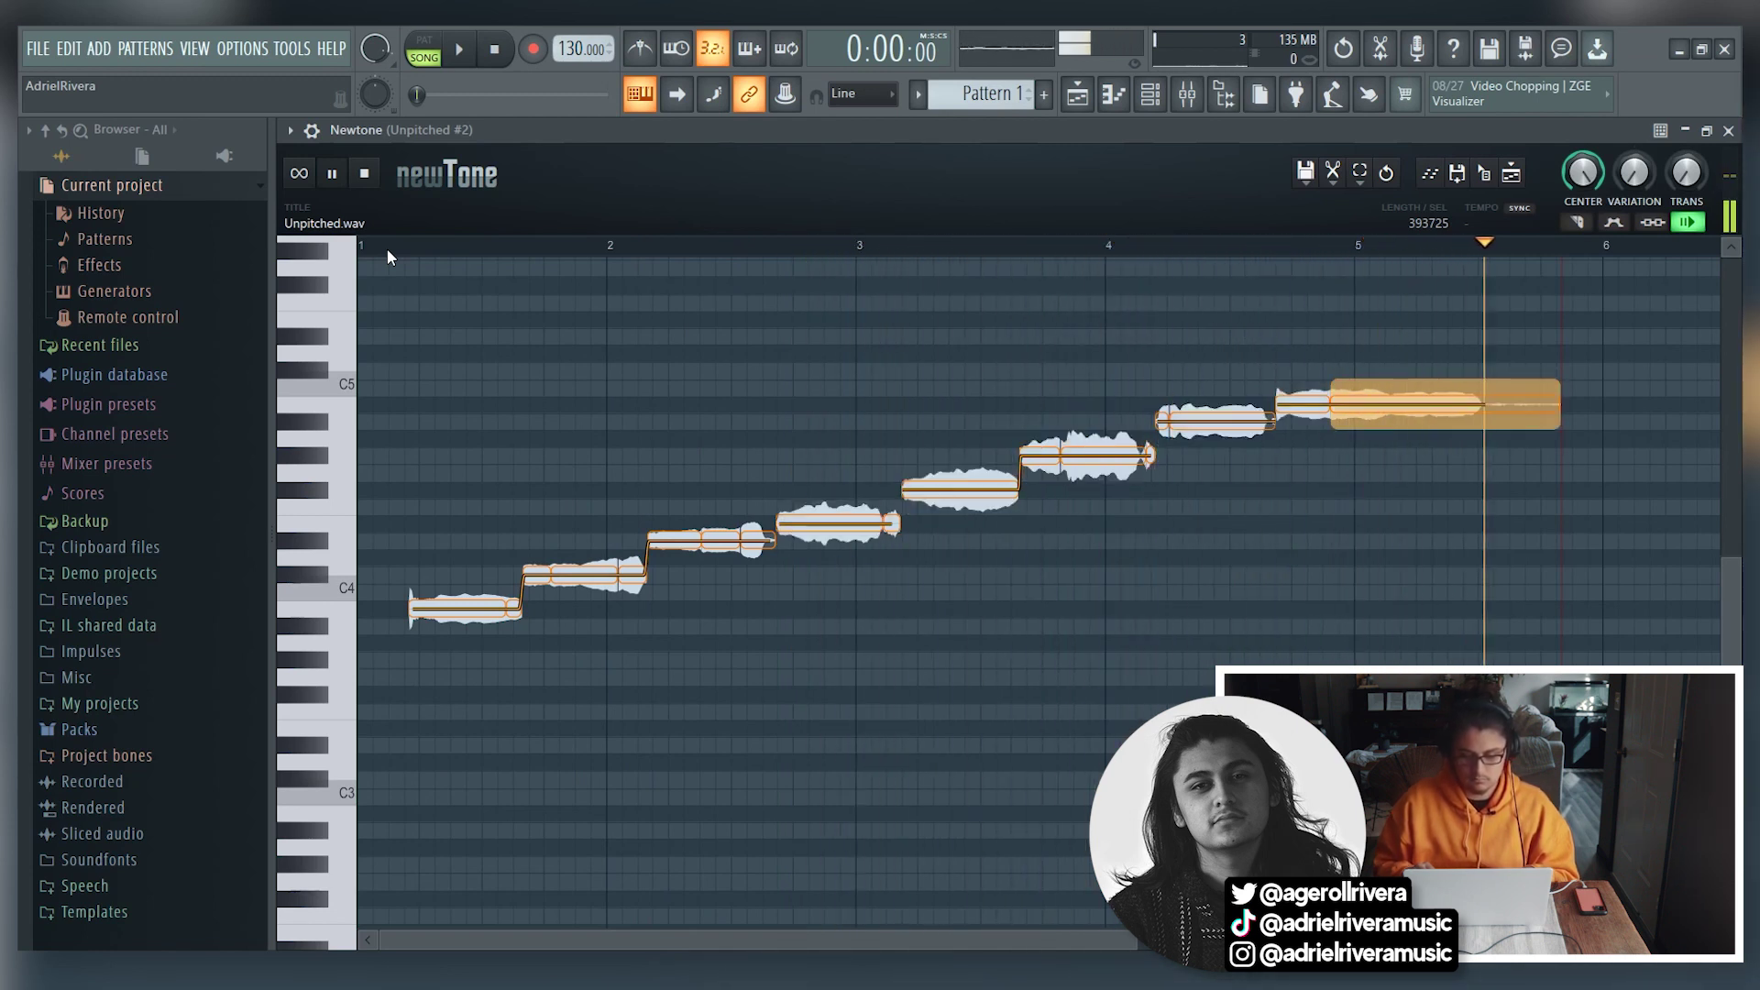
key("space")
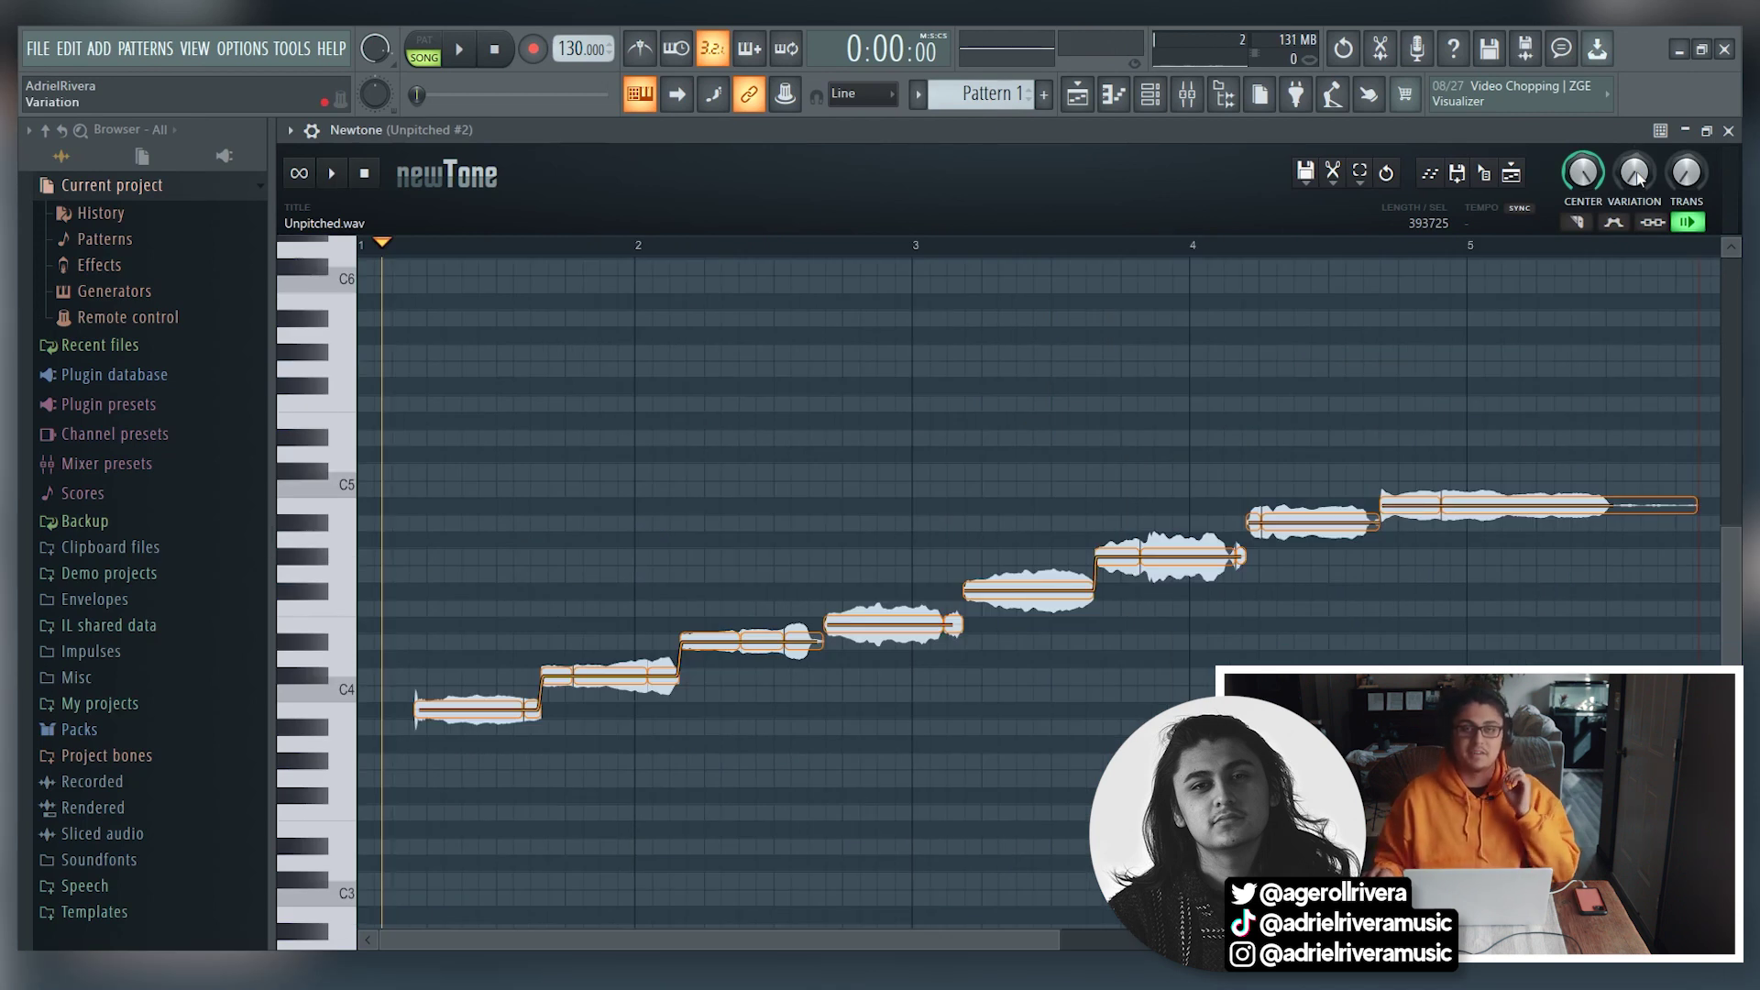
Restore part of the Variation and the full Transition for a more natural sound, and audition the vocal.
left_click_drag(1639, 177, 1639, 110)
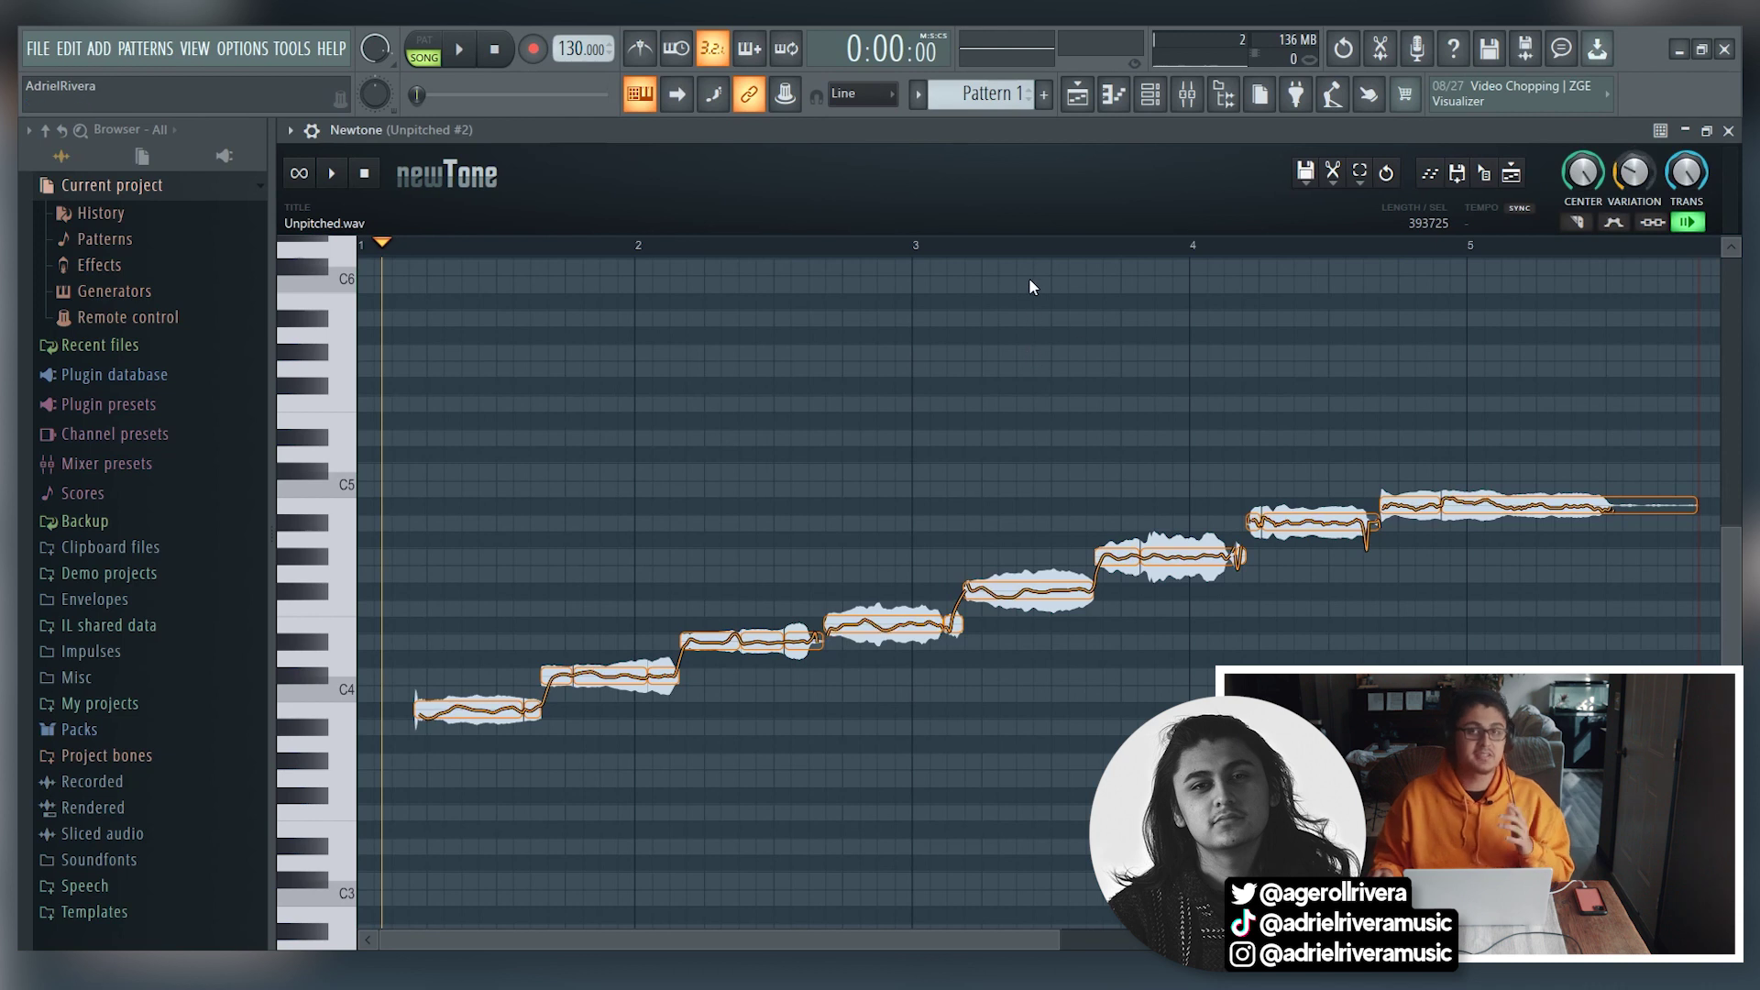
key("space")
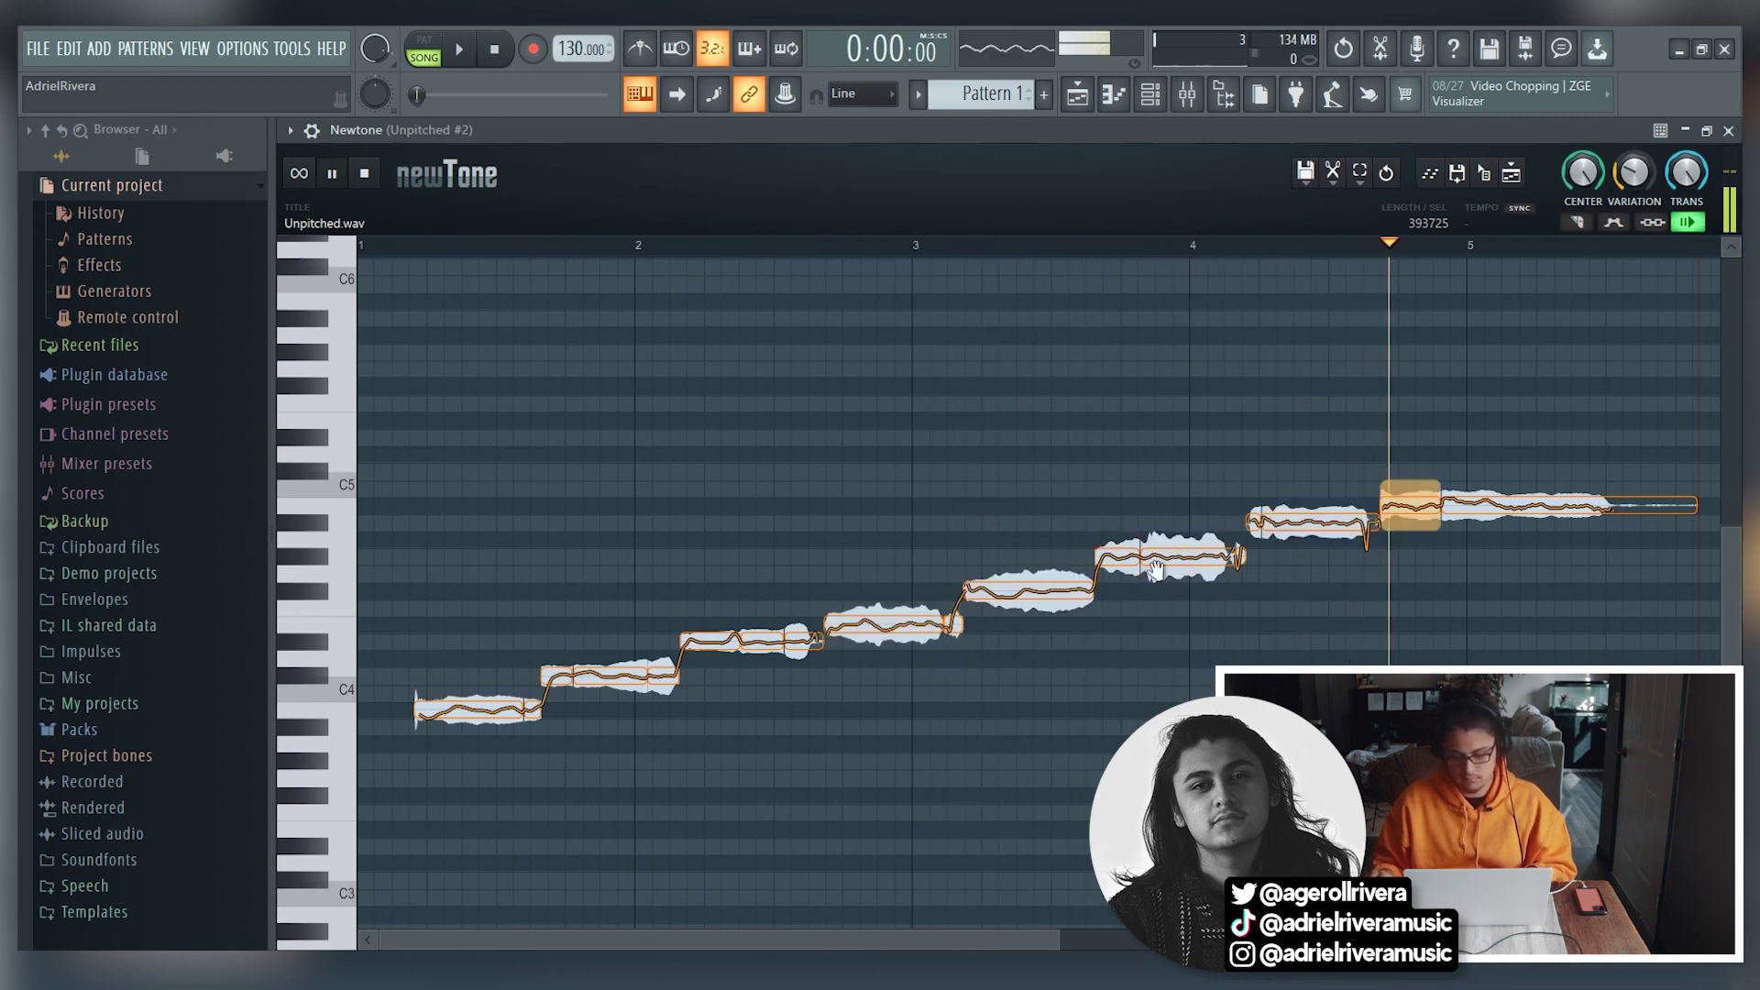
key("space")
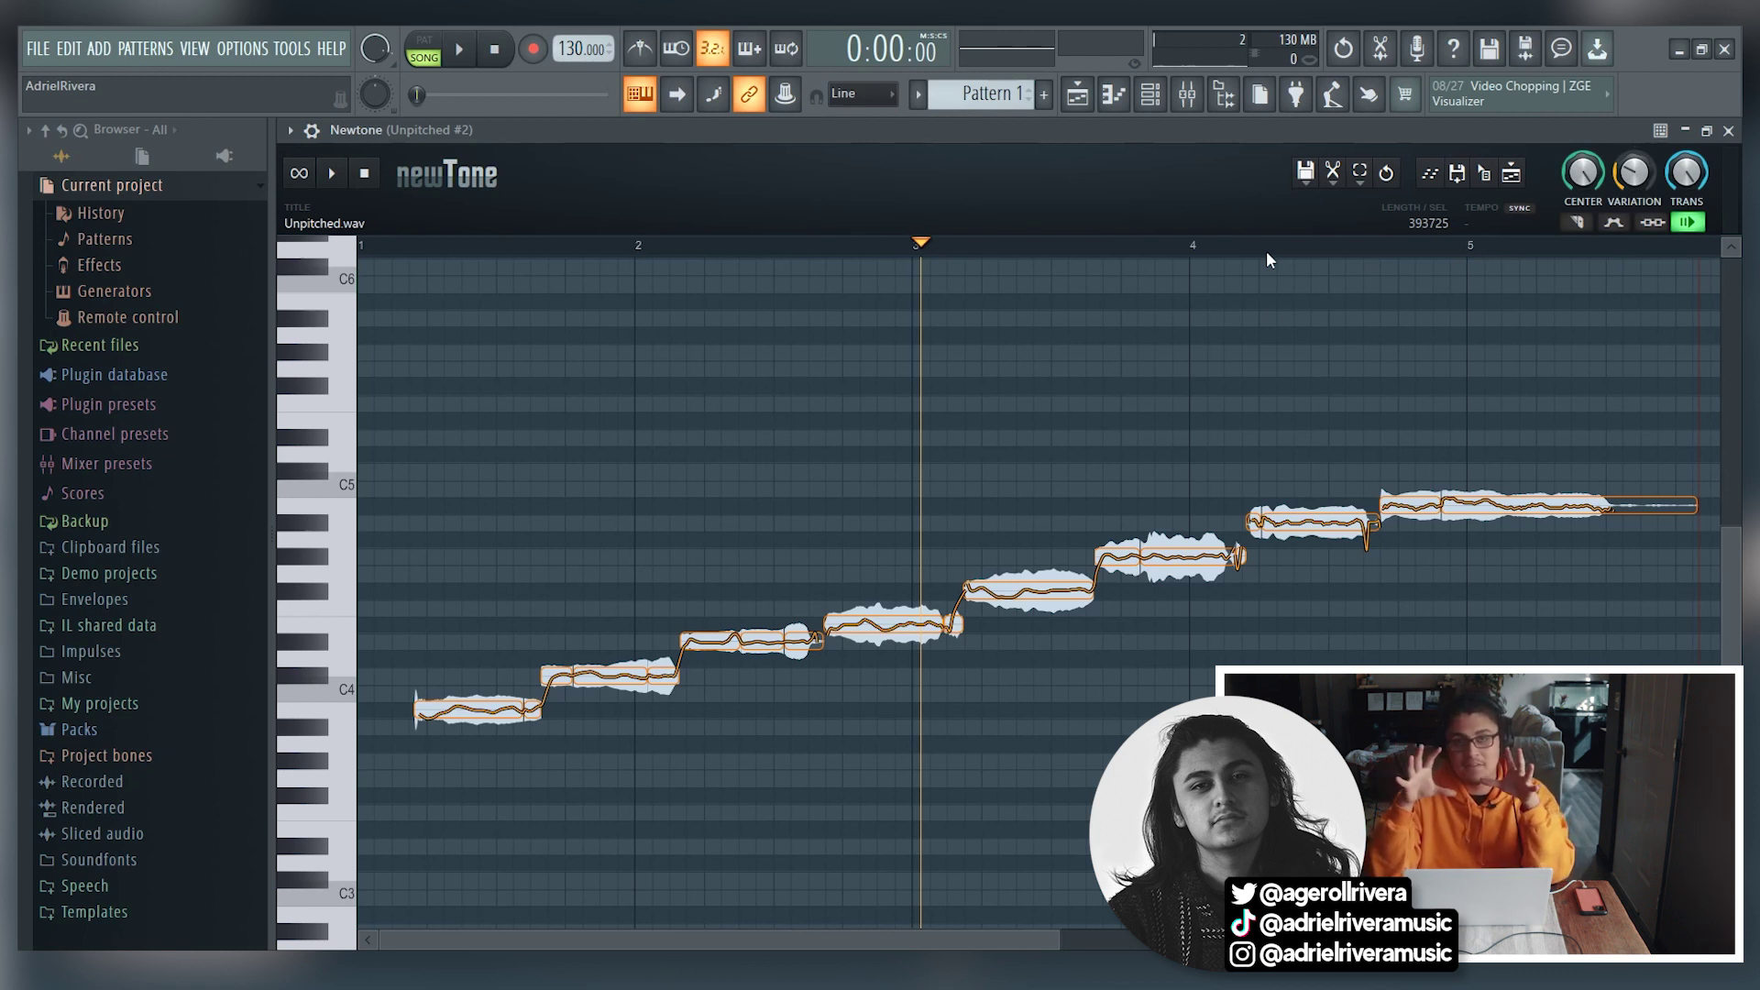
Turn on advanced note editing, reduce the fifth scale note's variation to about 17.6%, and audition the passage.
left_click(1615, 223)
mouse_move(1037, 591)
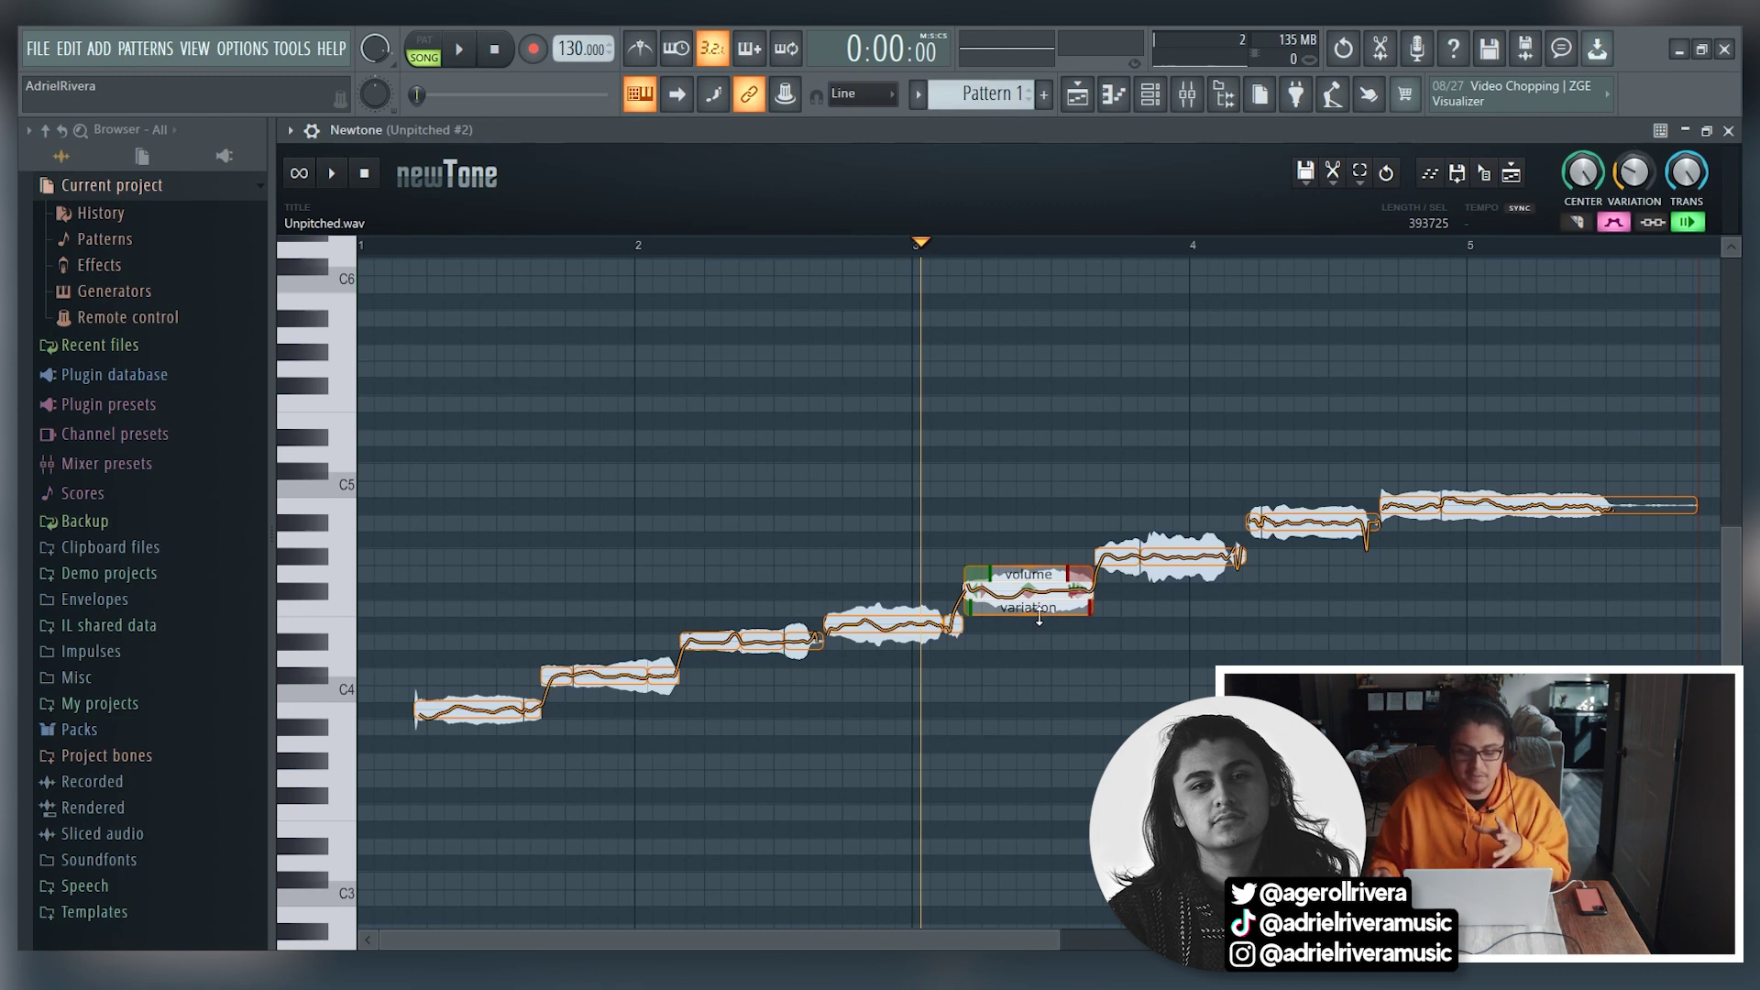
left_click_drag(1039, 620, 1040, 562)
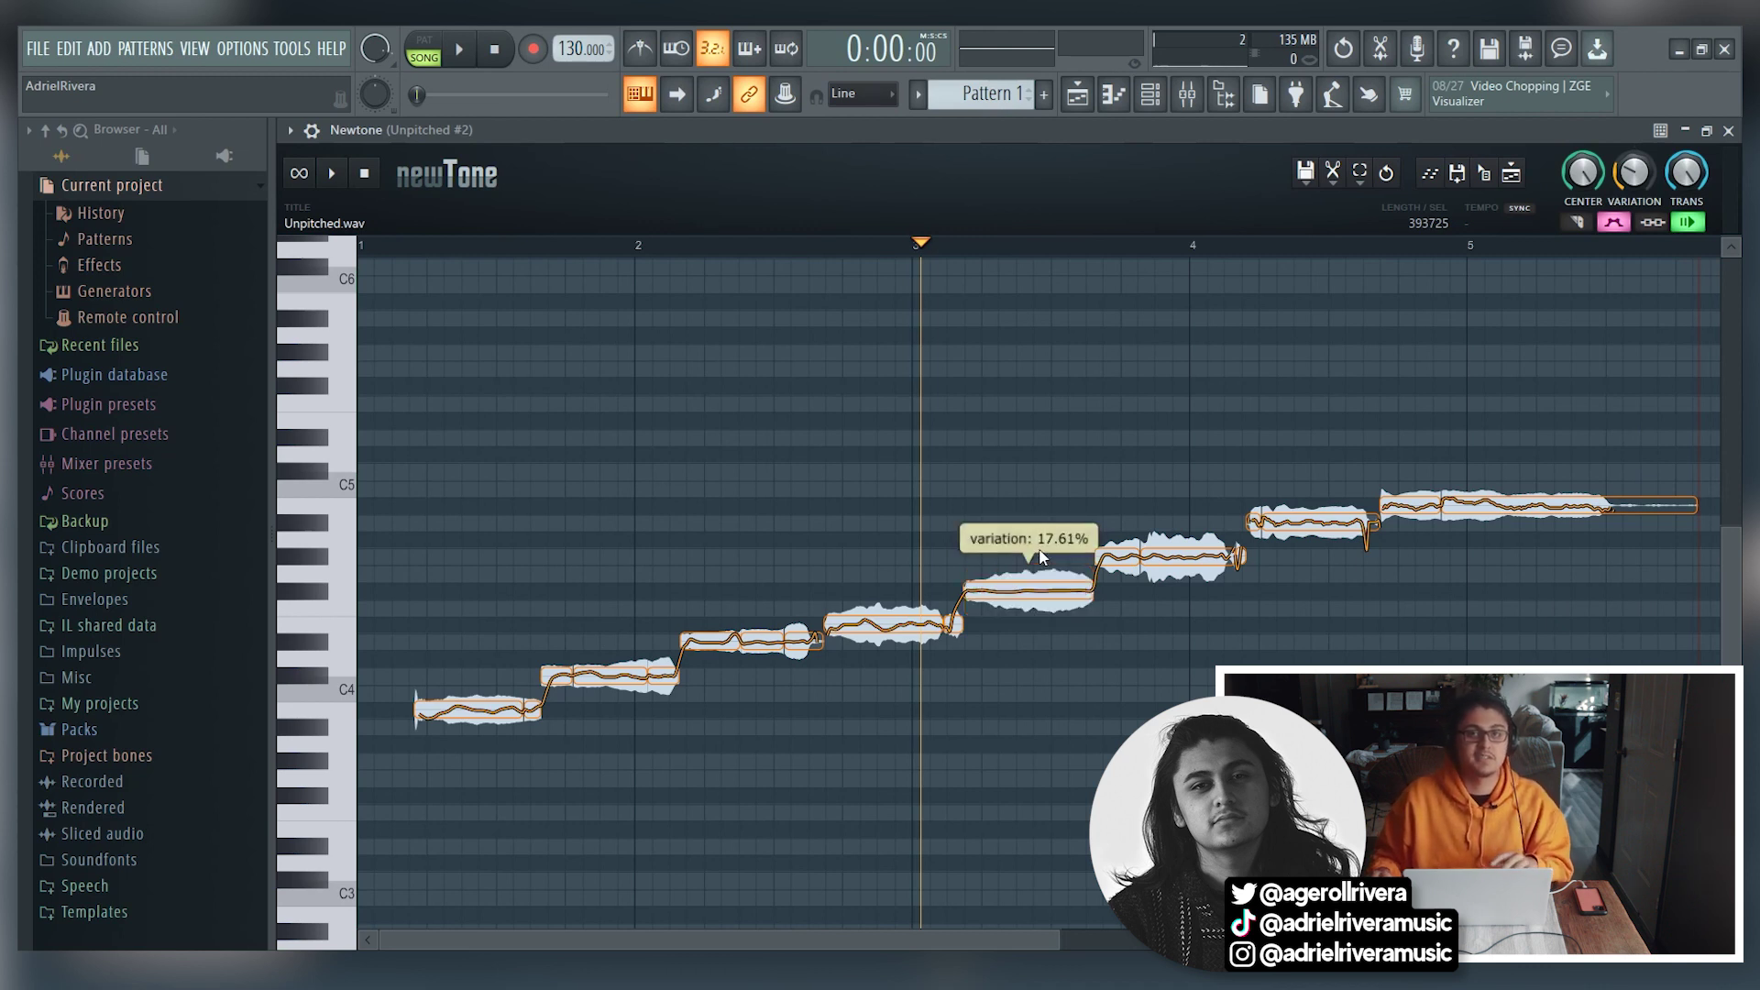
key("space")
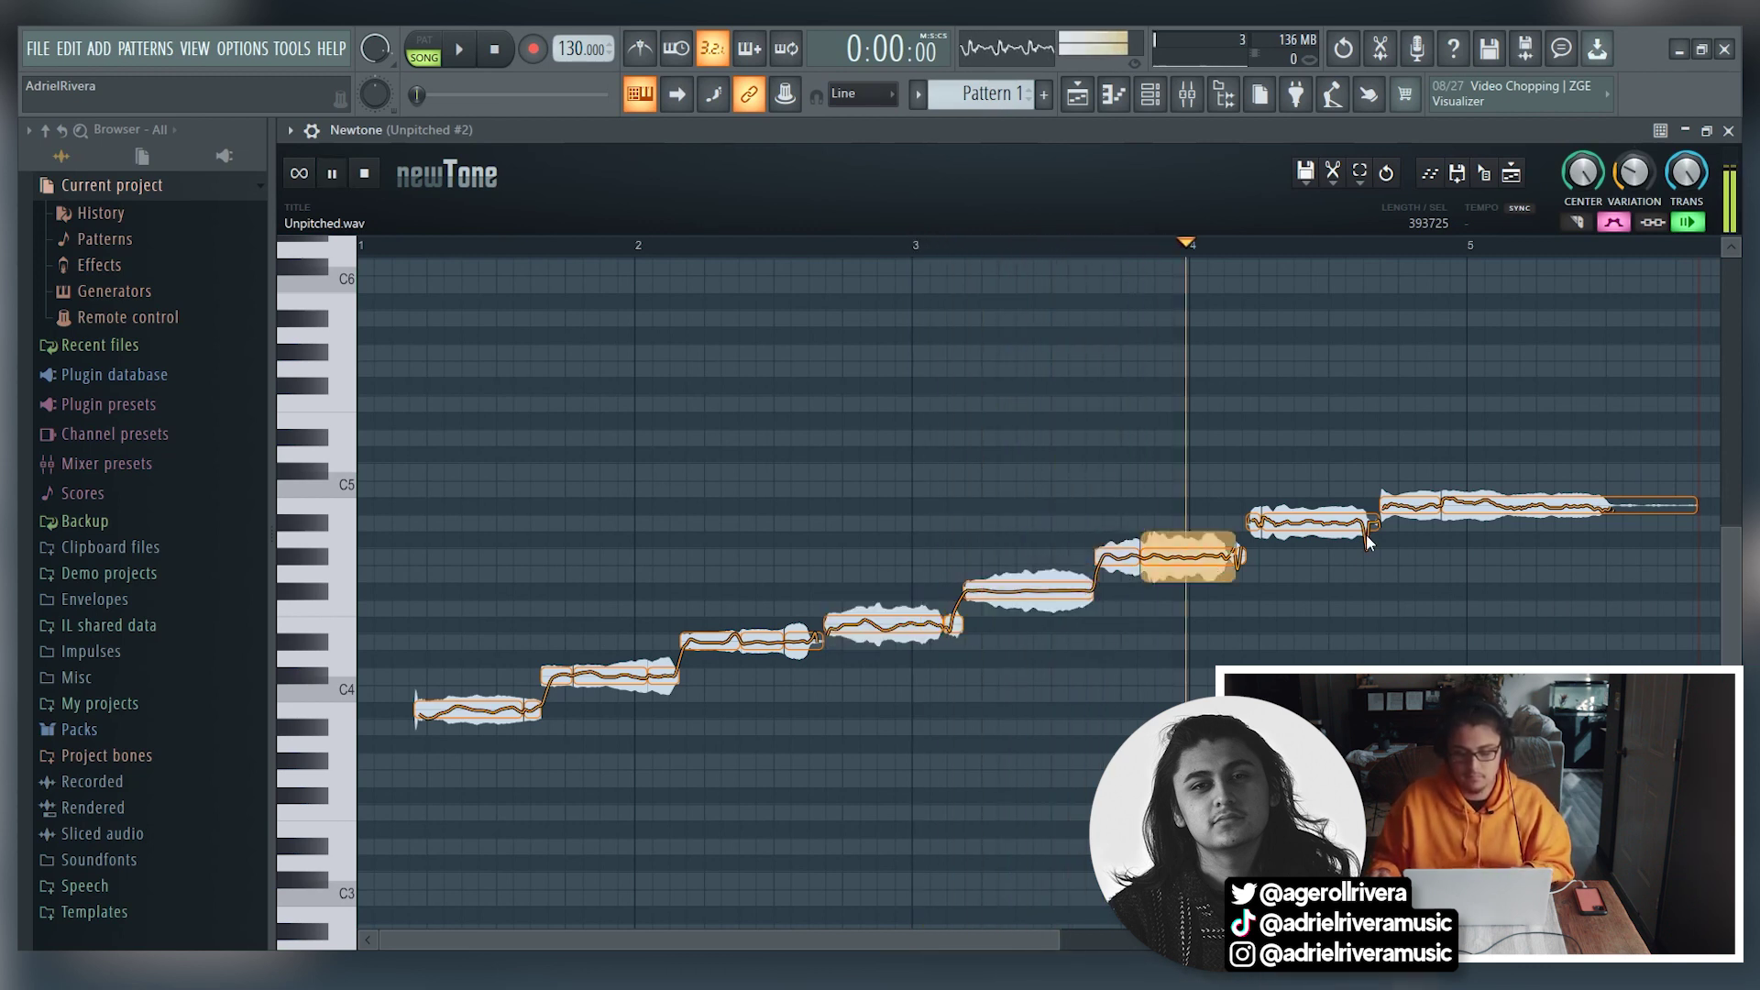
key("space")
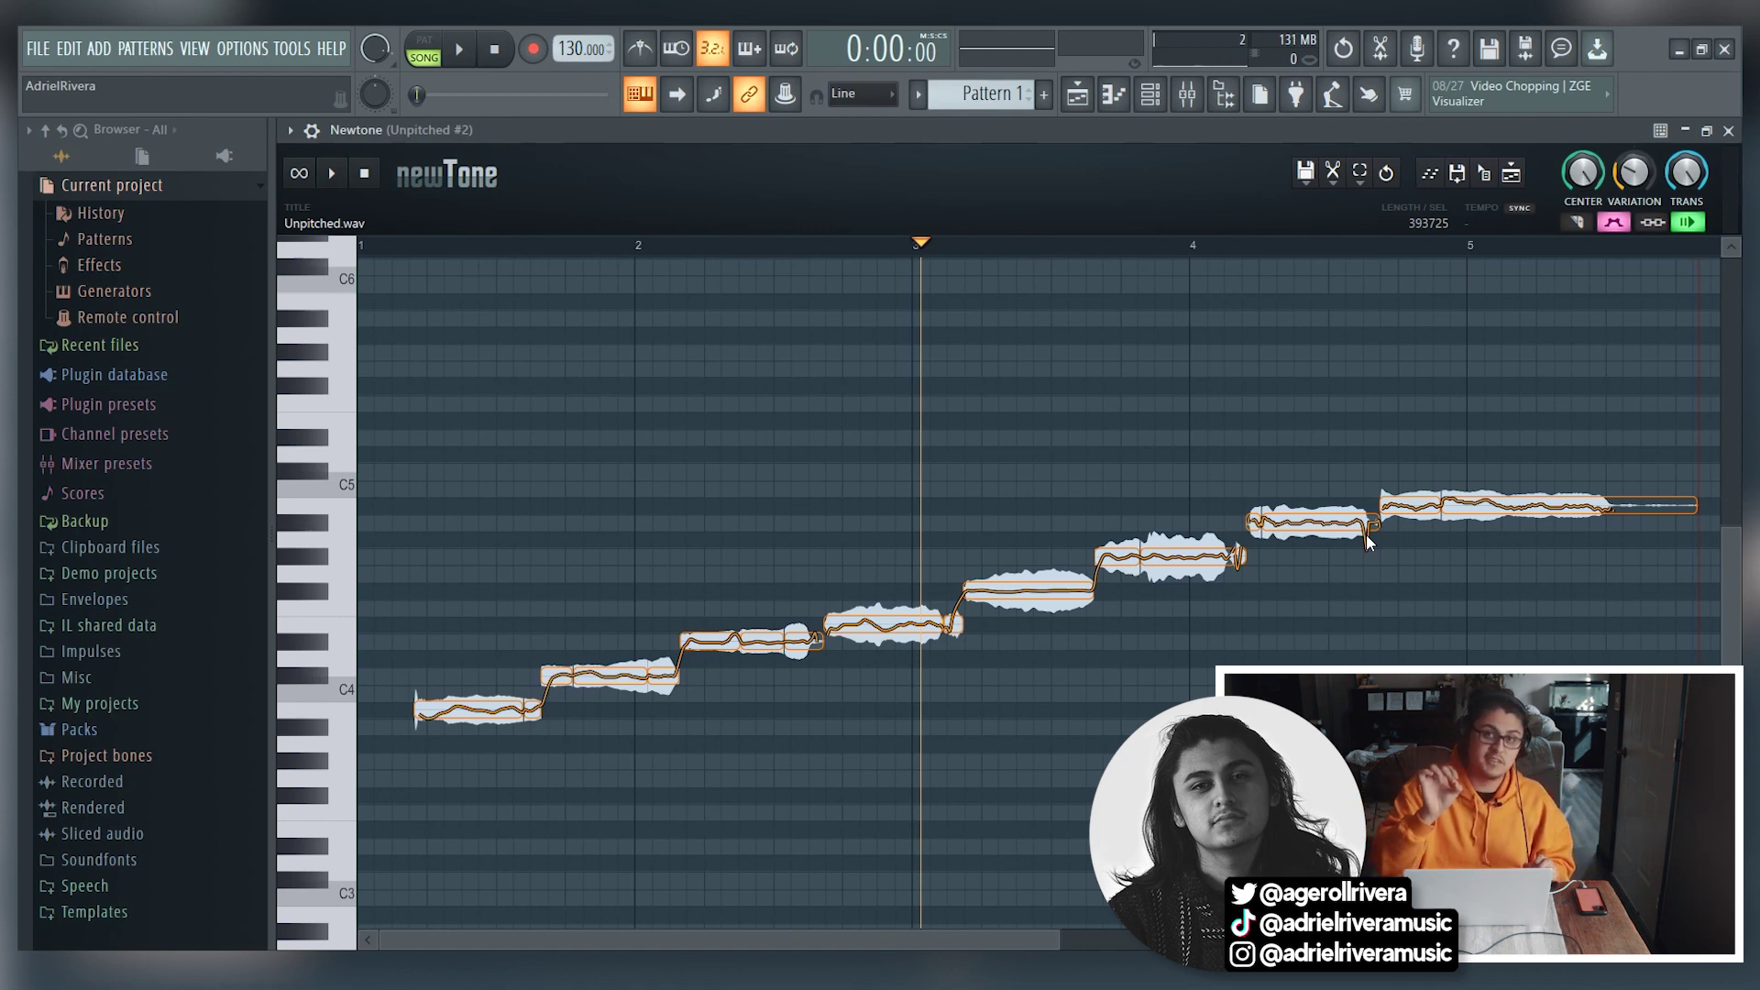
Send the corrected vocal to the playlist as an audio clip and play it back with Track 3 soloed.
scroll(1280, 629, "down", 3)
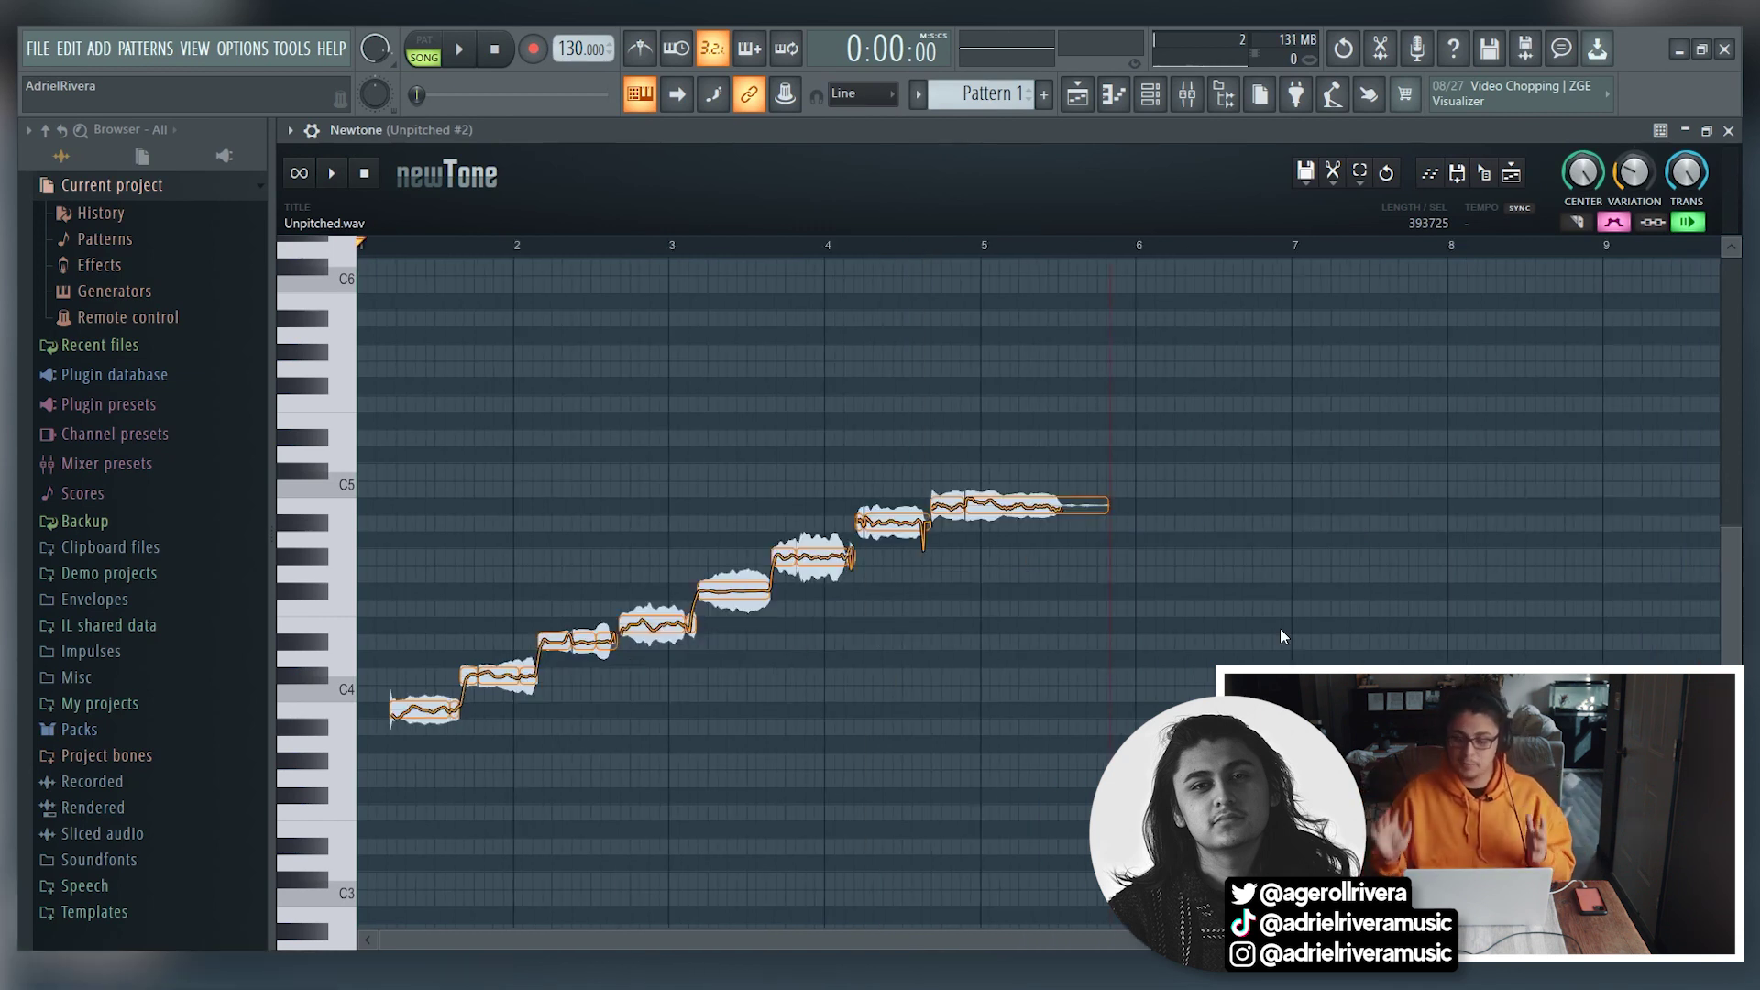
left_click(1514, 182)
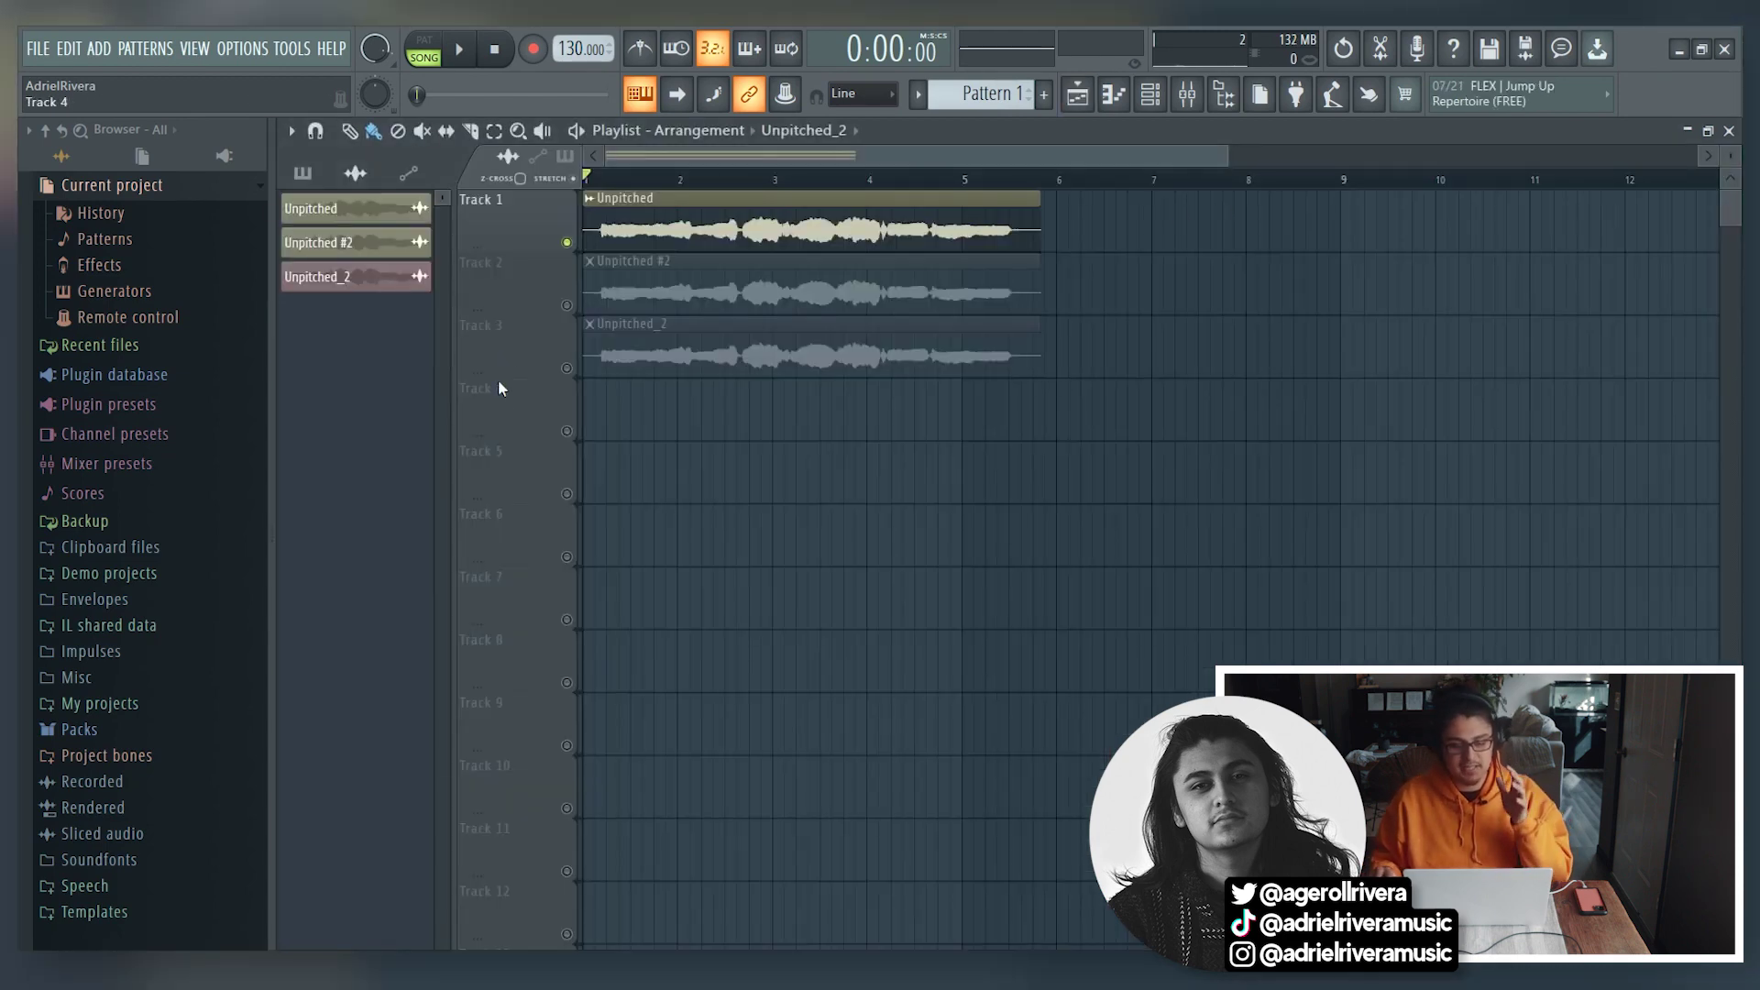
right_click(566, 368)
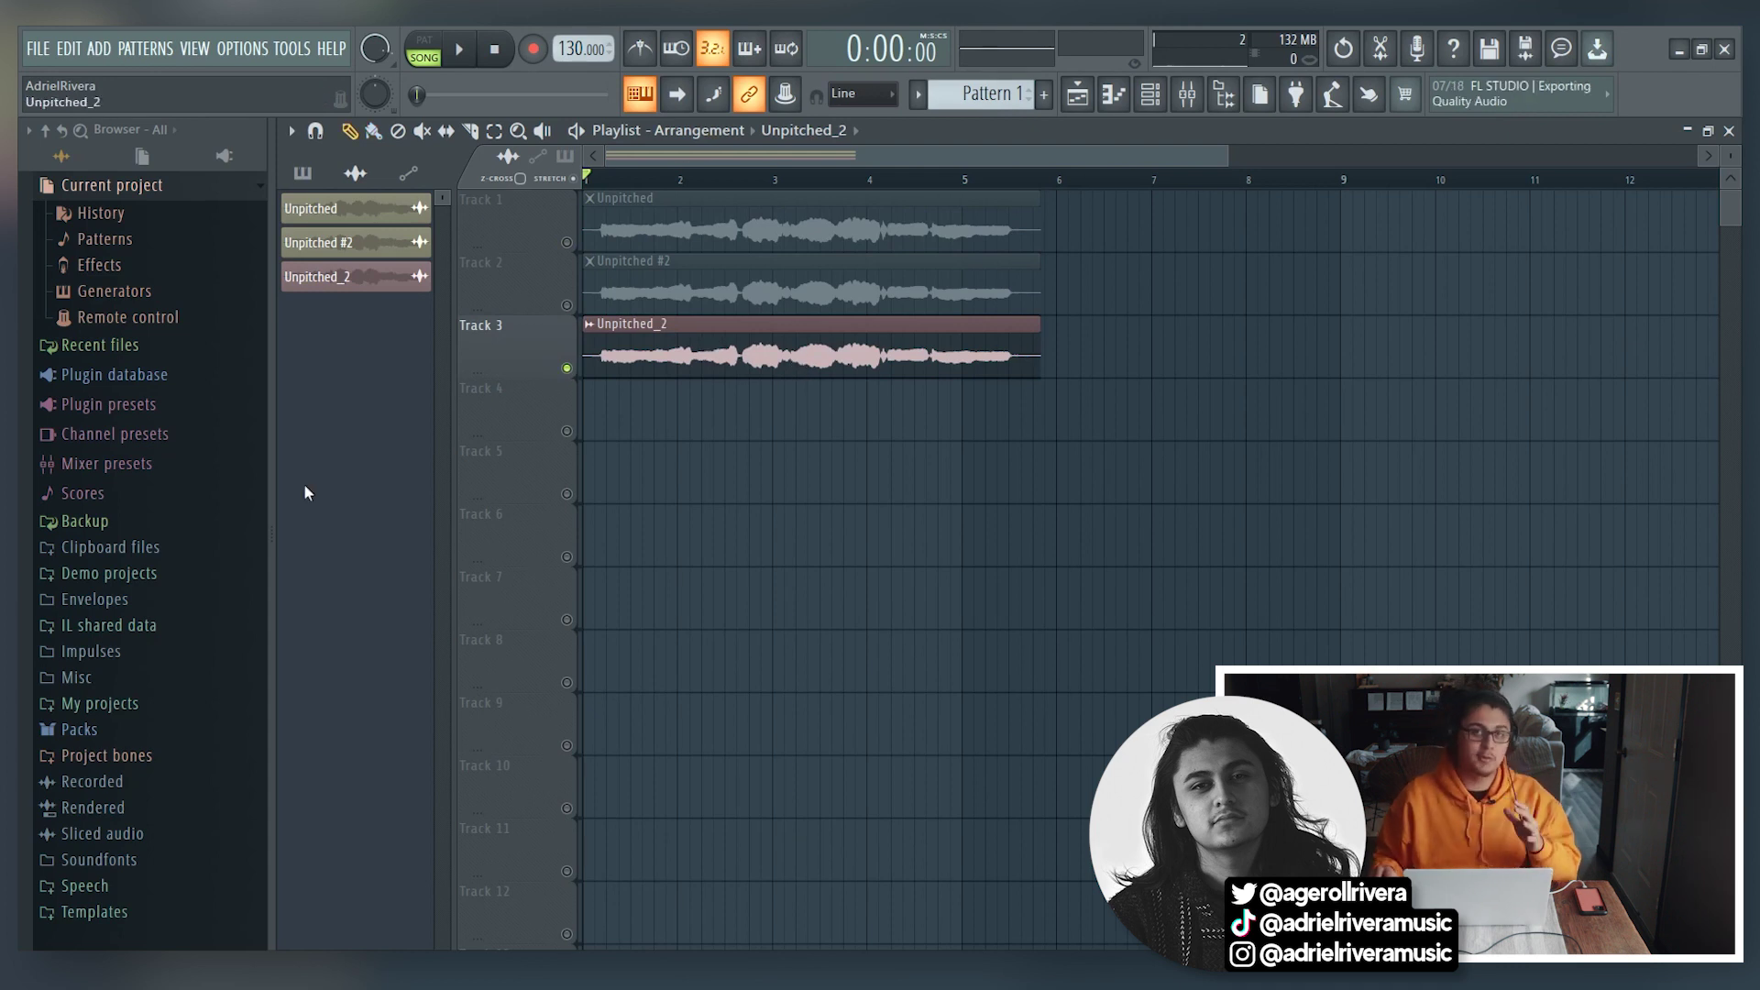
key("space")
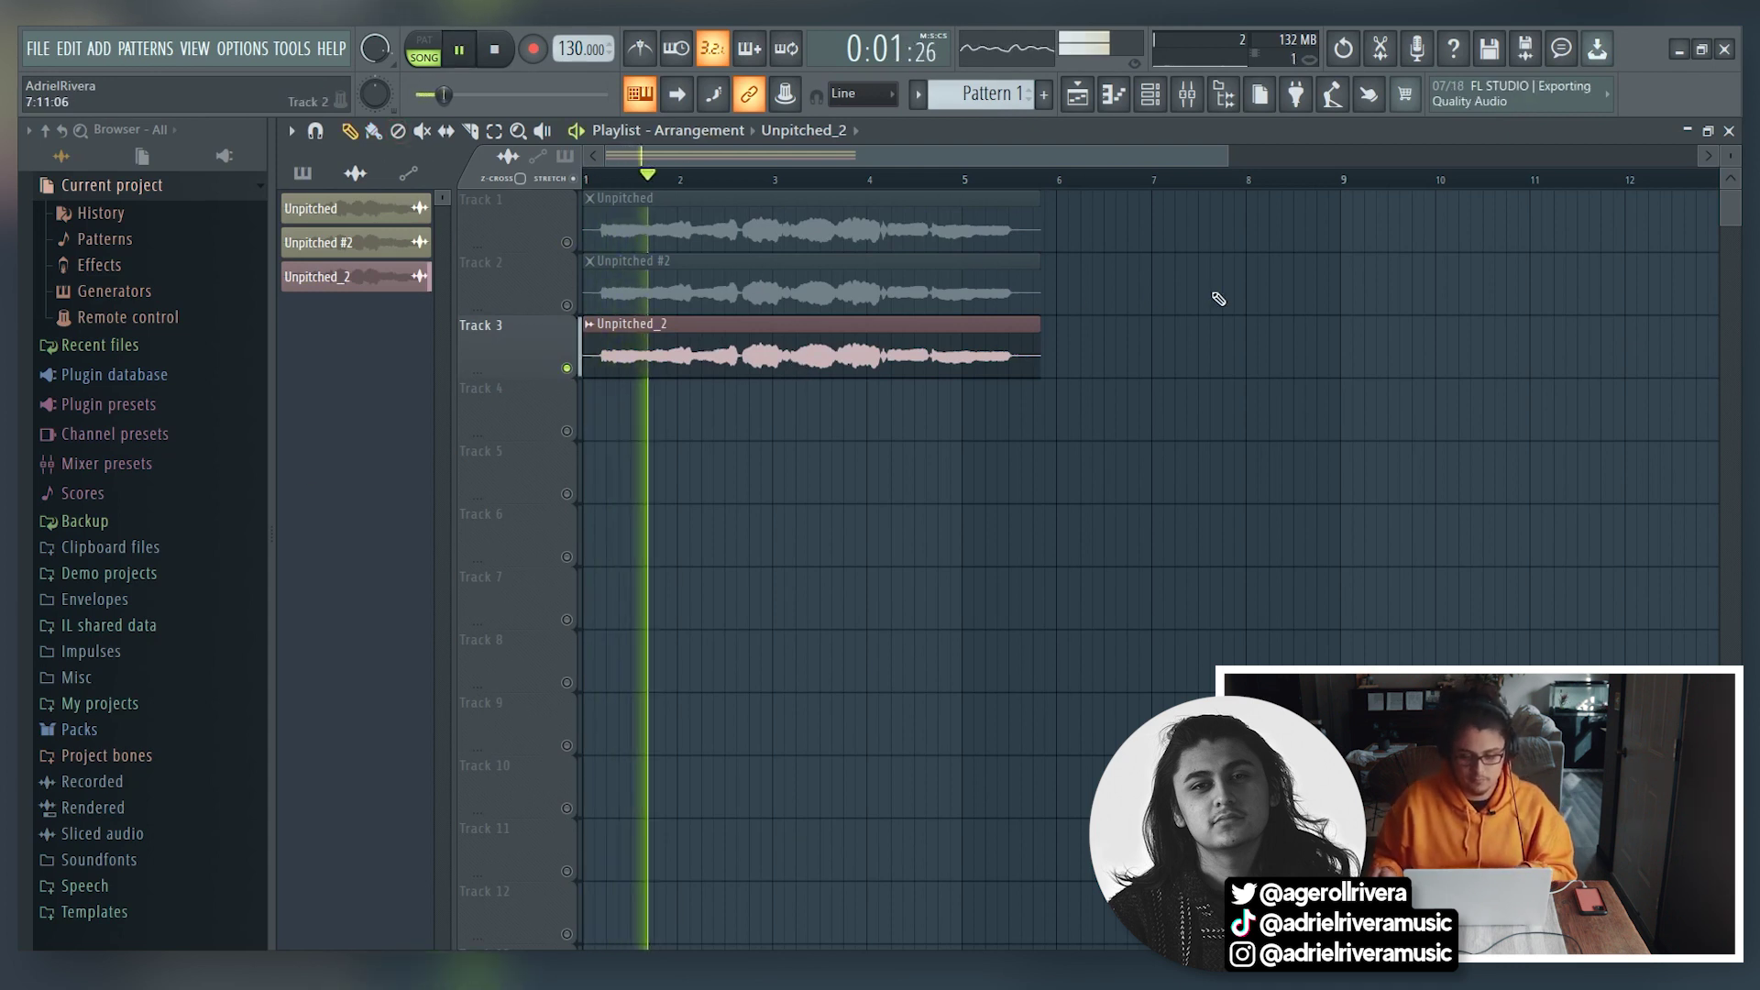
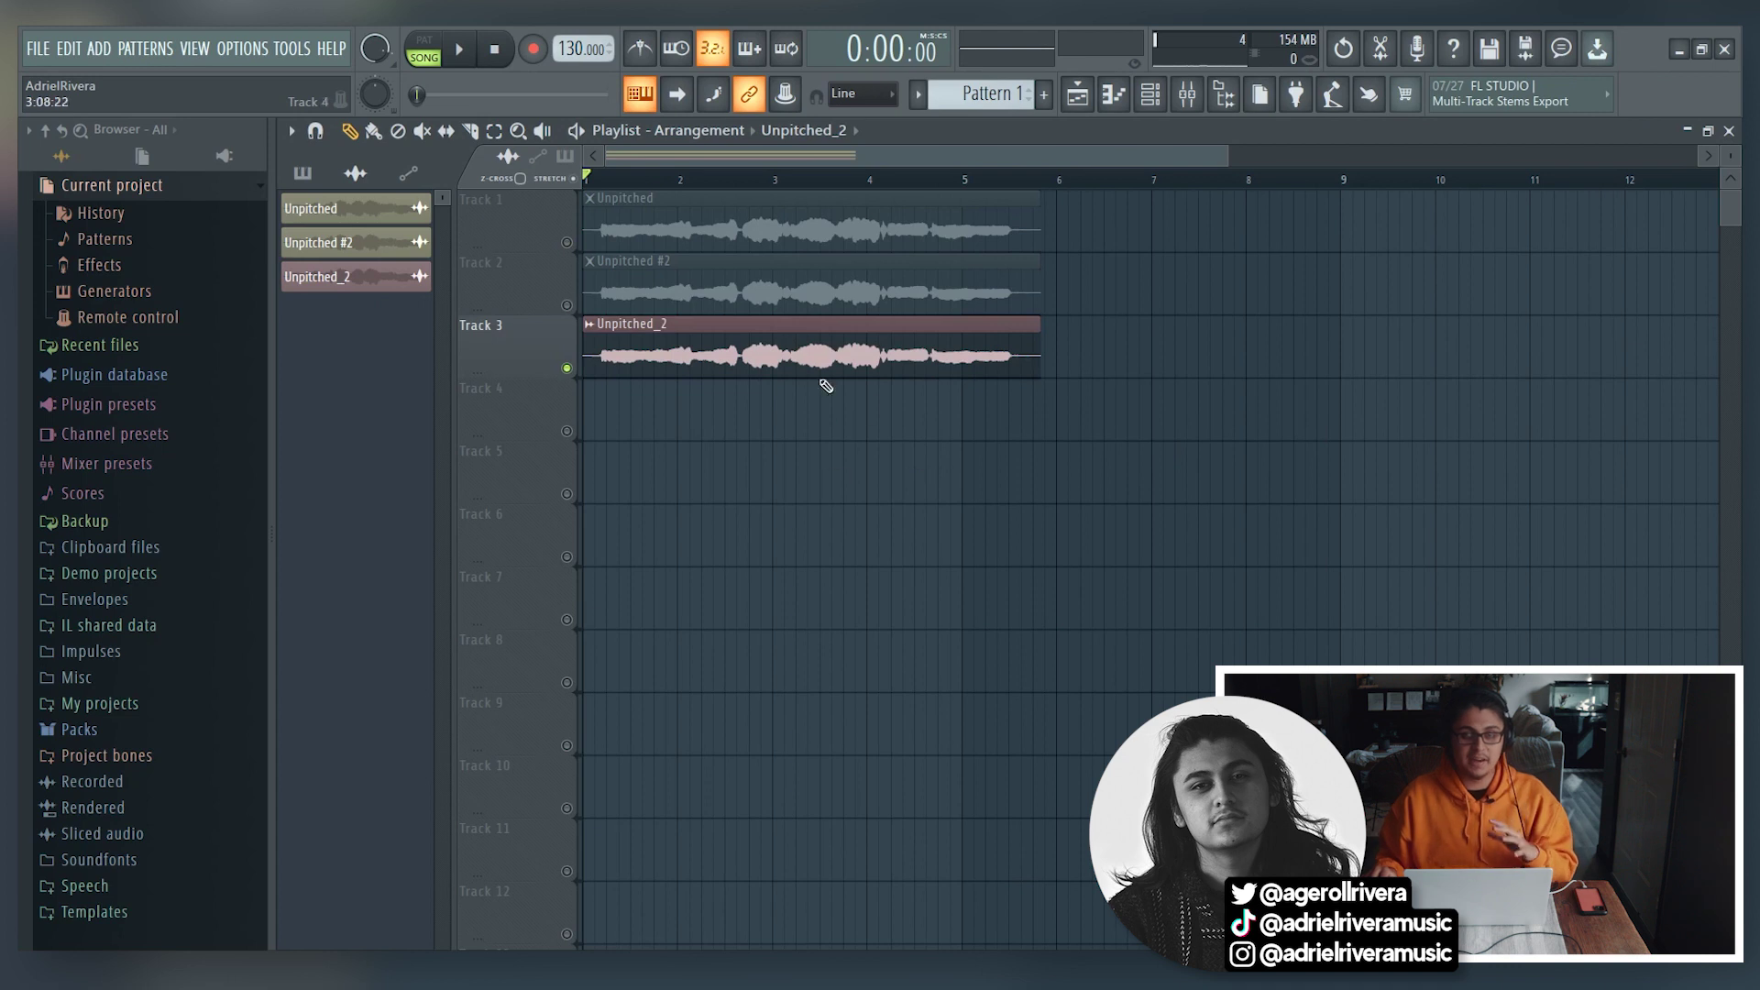
Set the playhead just after the start of bar 1 and route the corrected Unpitched_2 channel to mixer track 1.
left_click(599, 177)
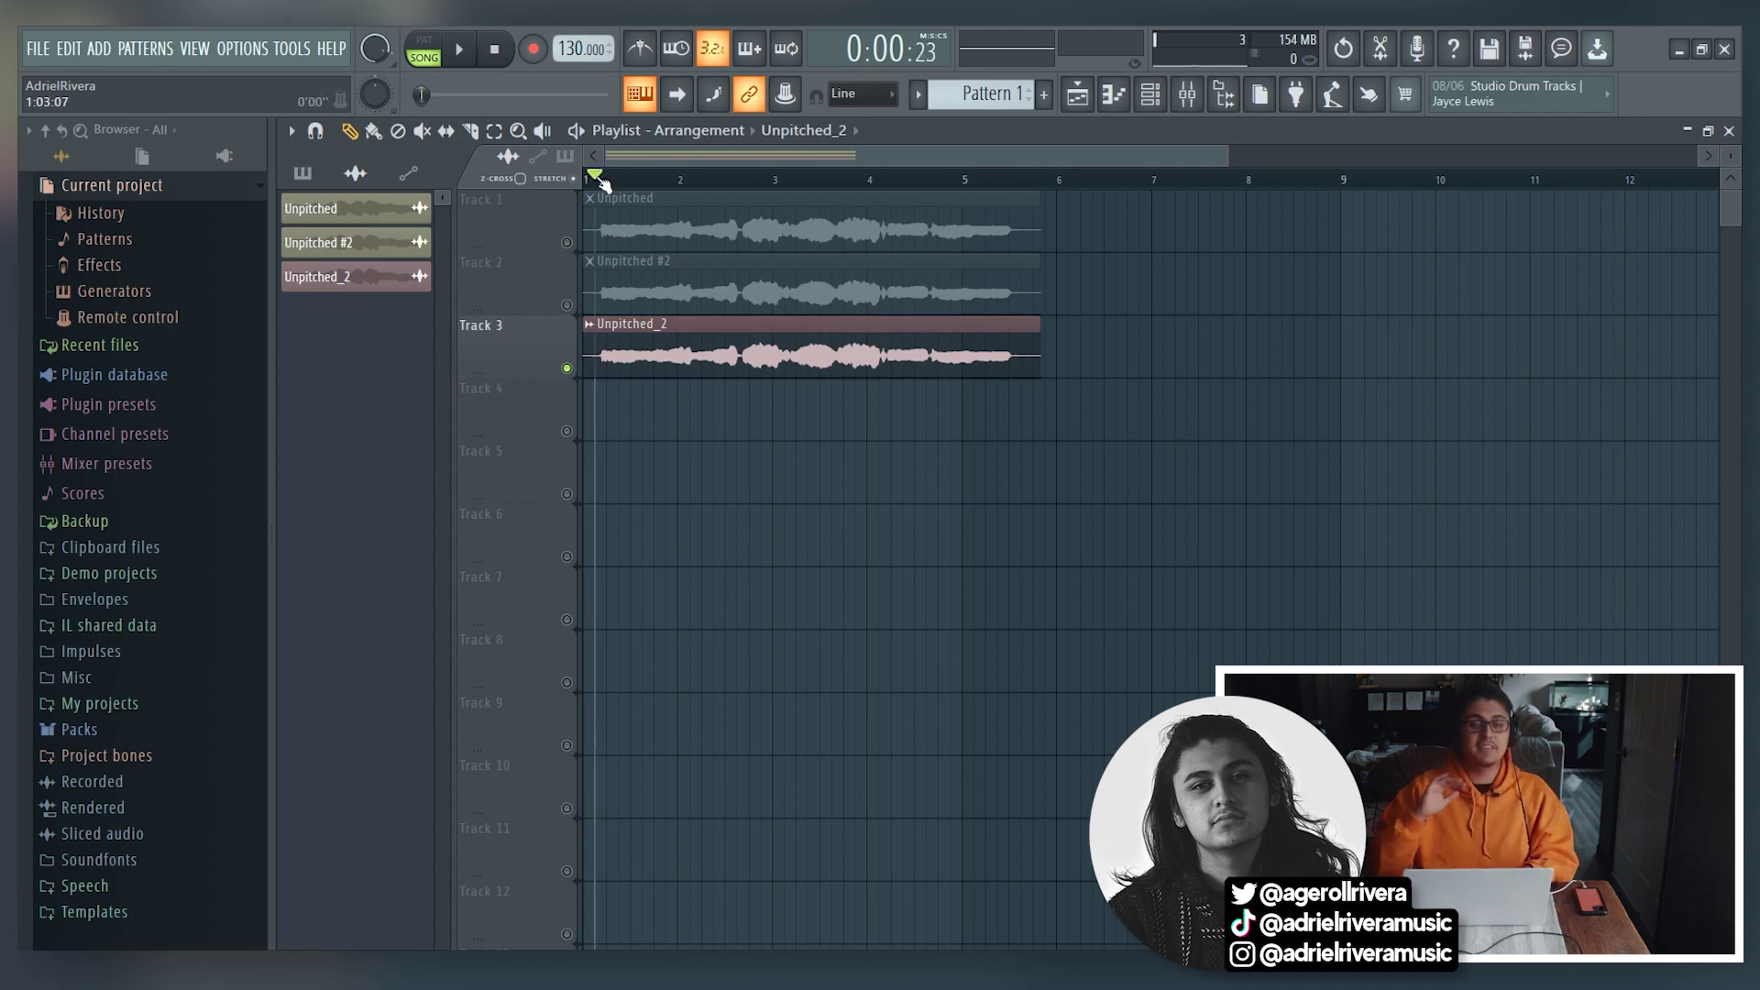
left_click(1148, 95)
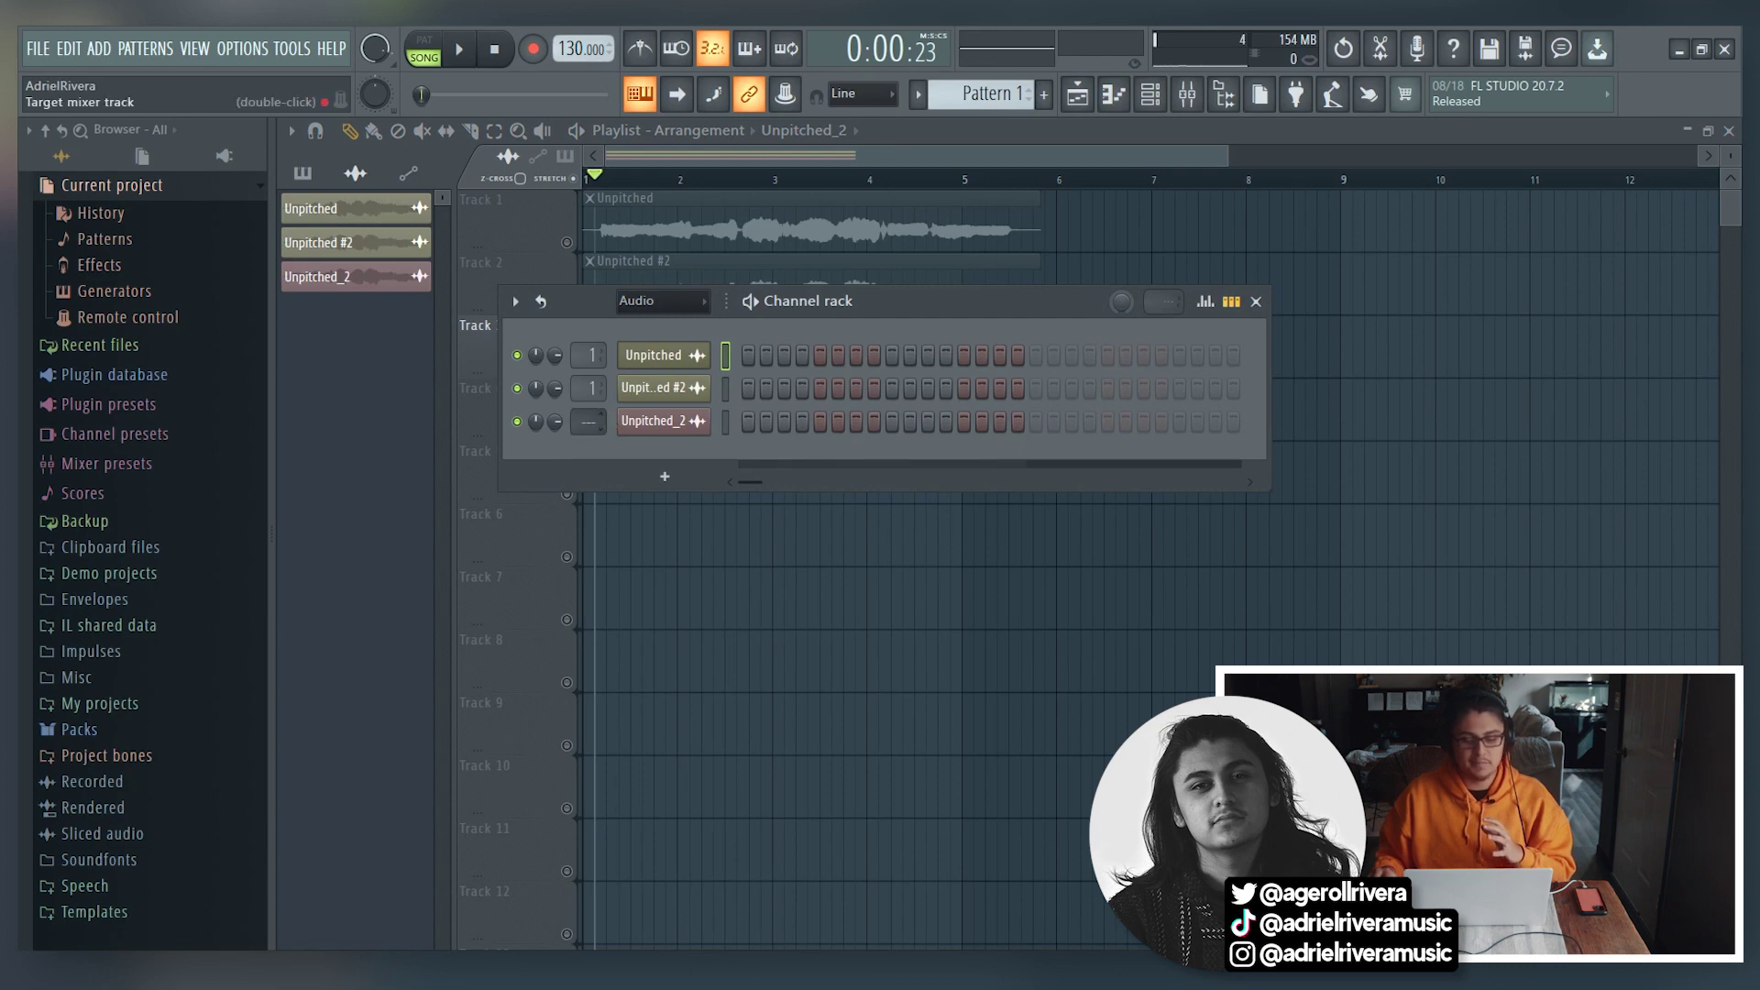
double_click(592, 423)
left_click(1493, 280)
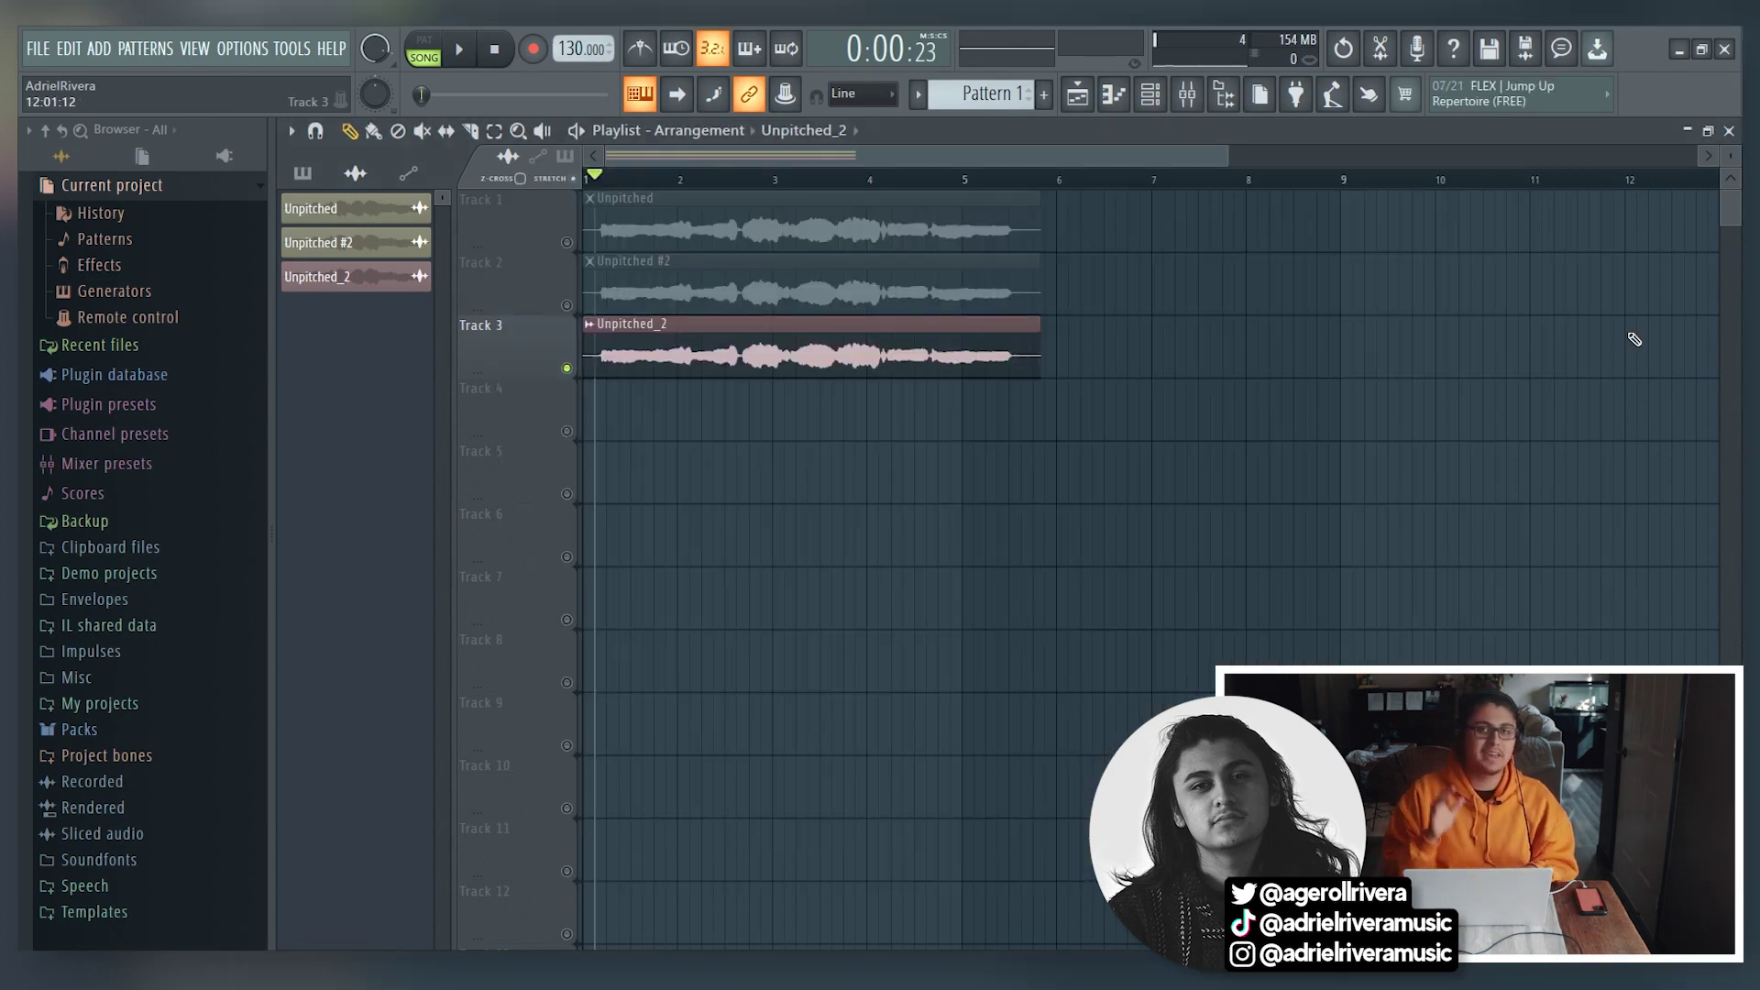
Play back the corrected vocal through mixer track 1 and check its levels and effect chain in the mixer.
key("space")
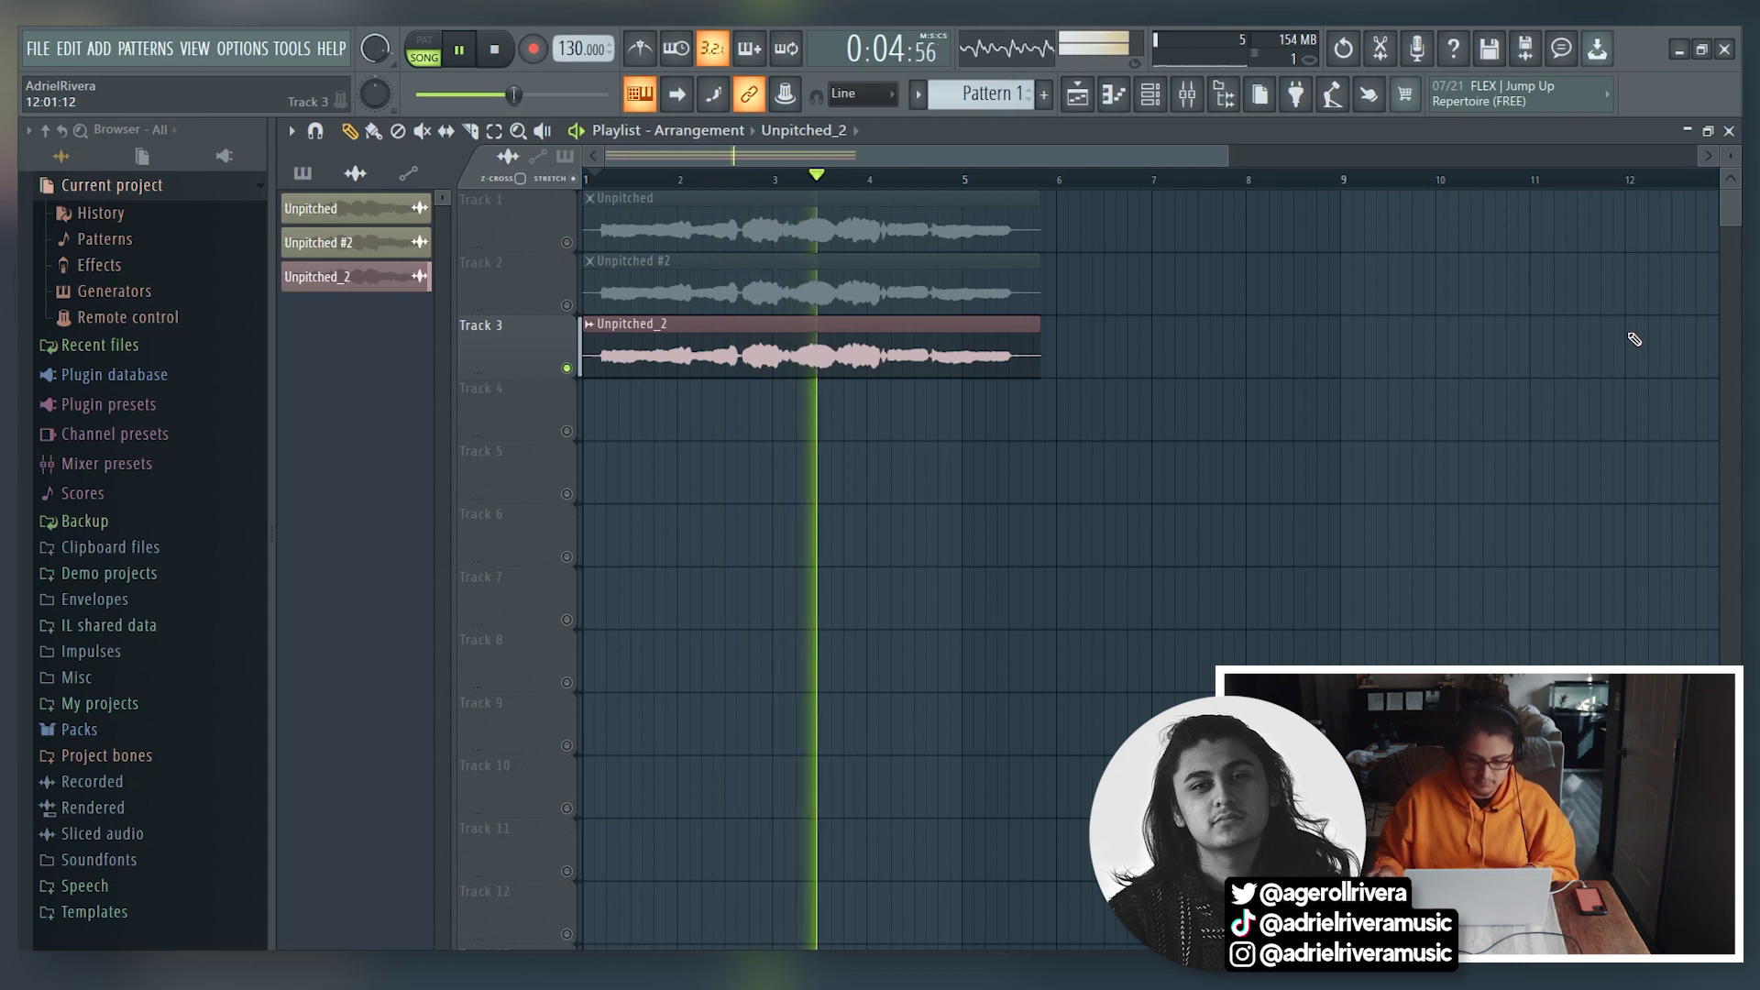
left_click(1201, 95)
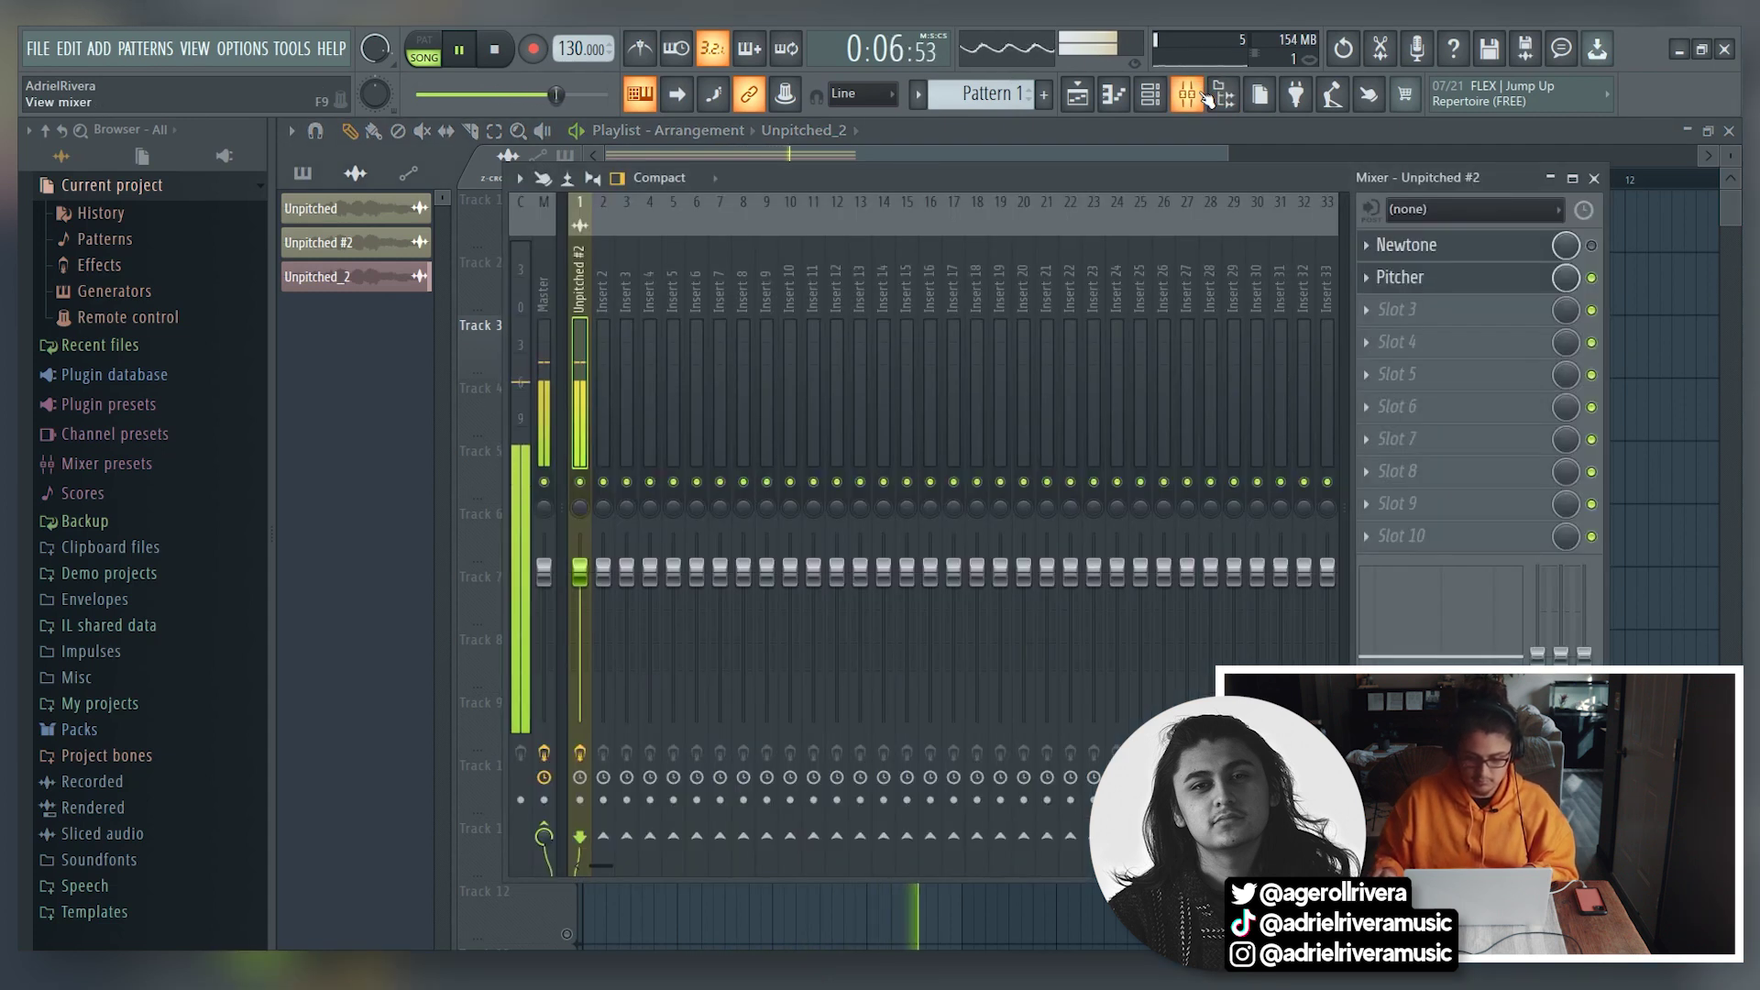
left_click(1201, 95)
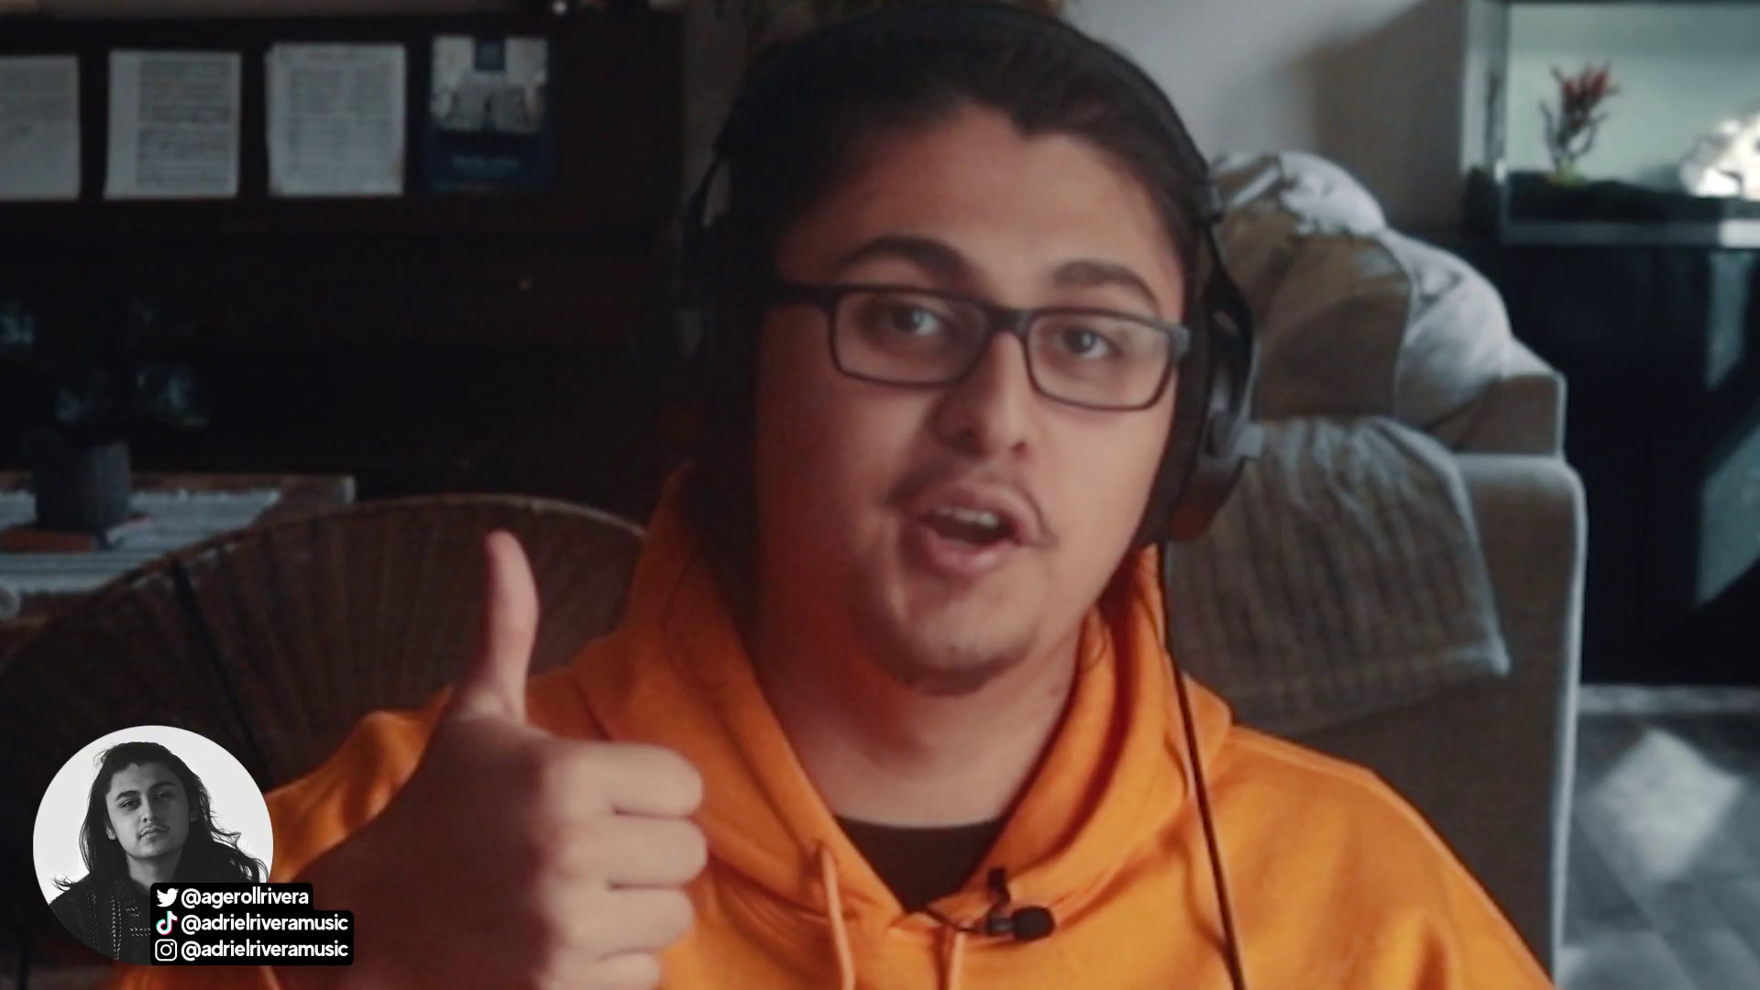